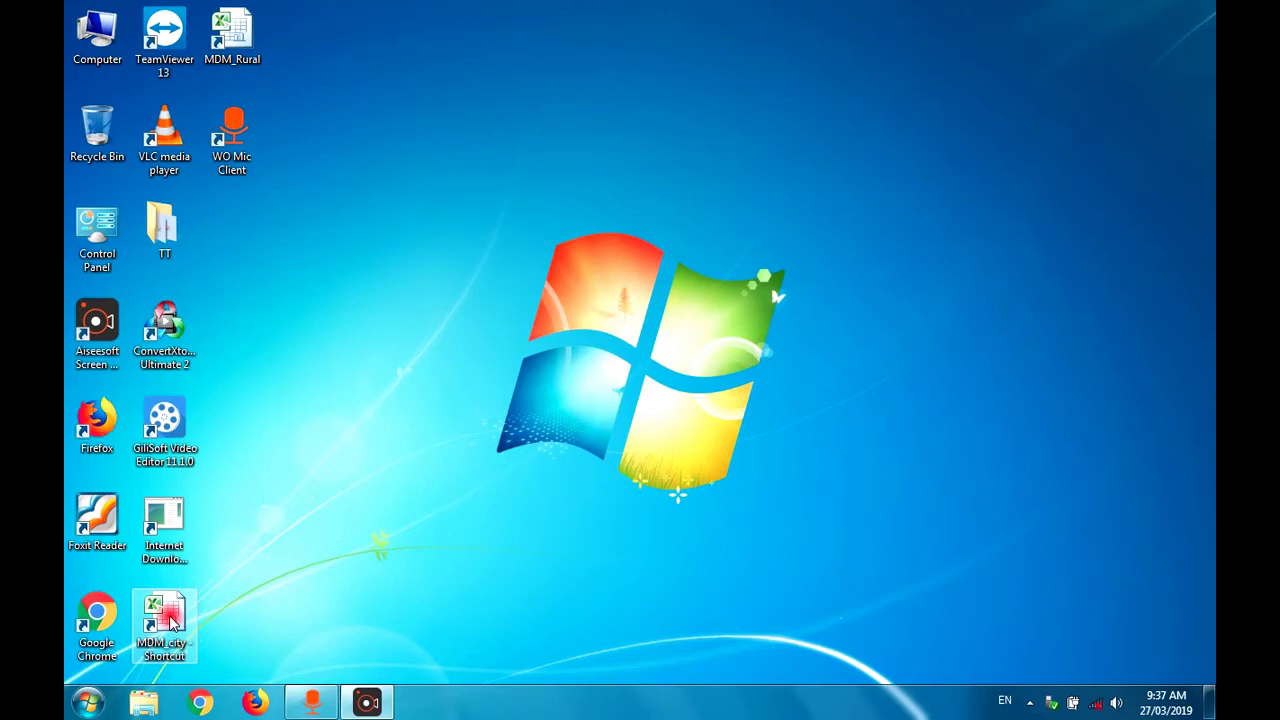
Open the MDM_city workbook and enter "सिटी हायस्कूल सांगली" as the school name on the Input sheet.
double_click(170, 622)
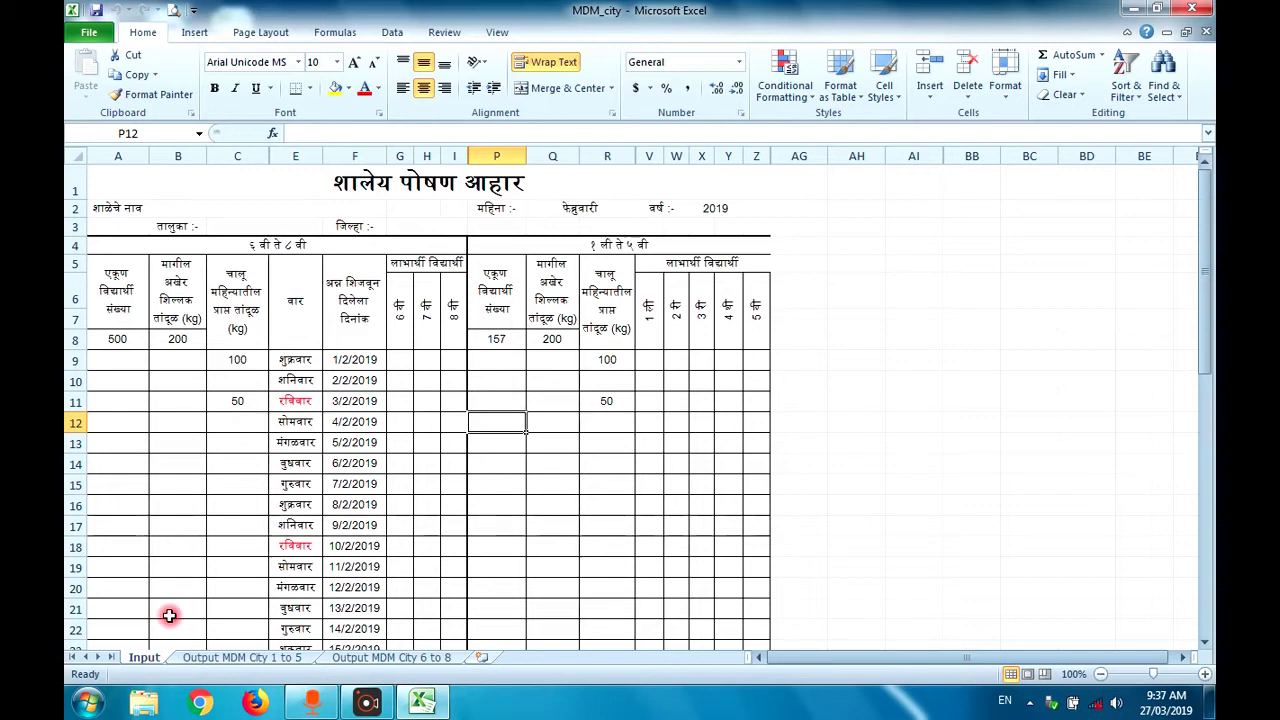
click(172, 212)
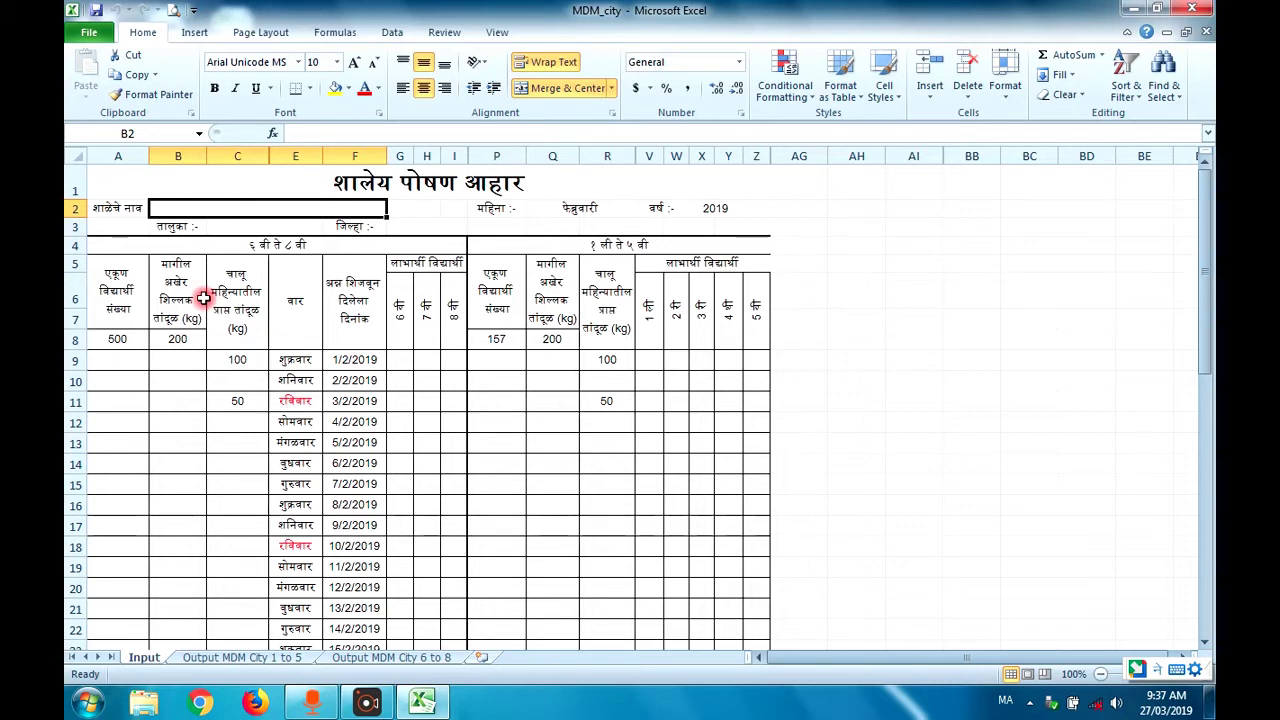
text(siti)
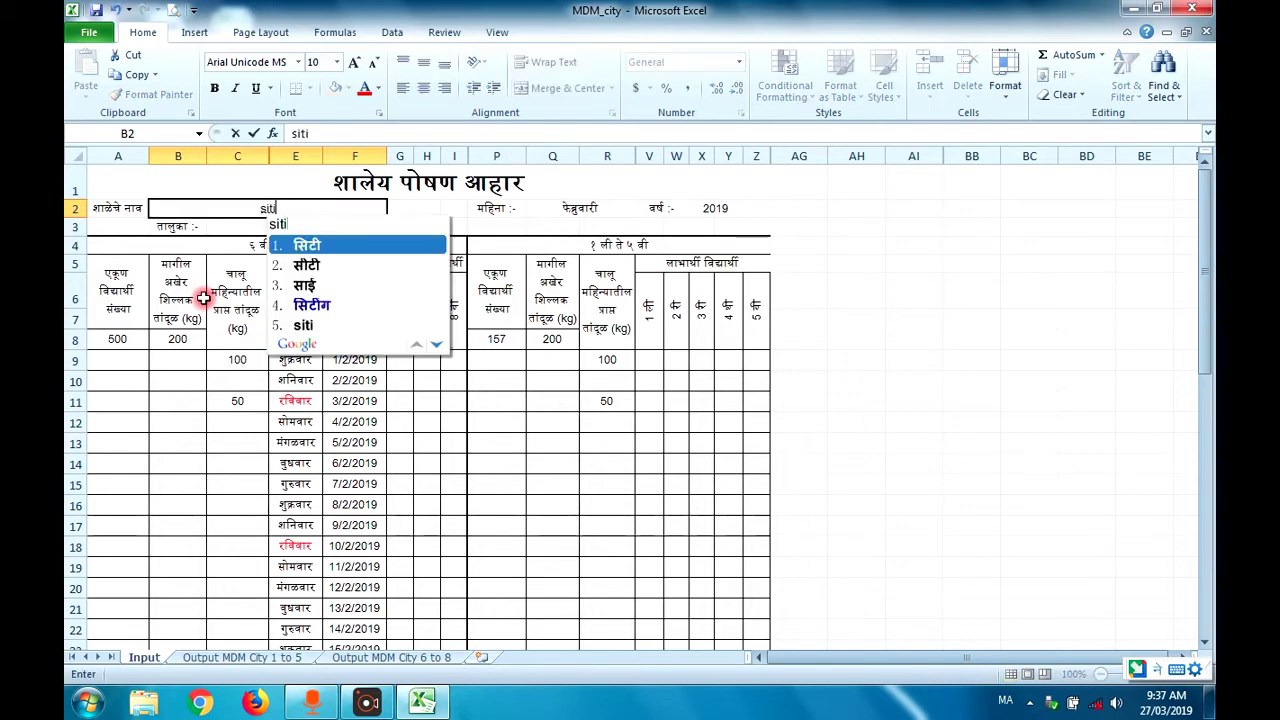
key(space)
text(hays)
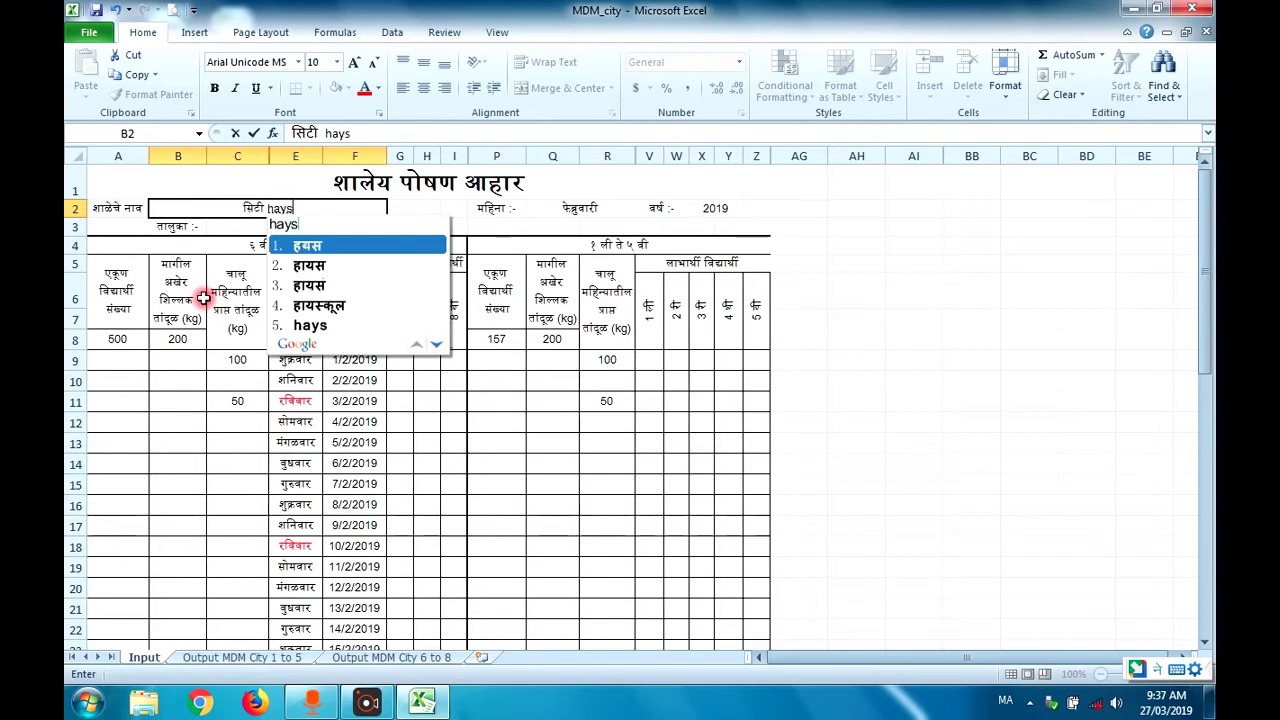
text(kul)
key(space)
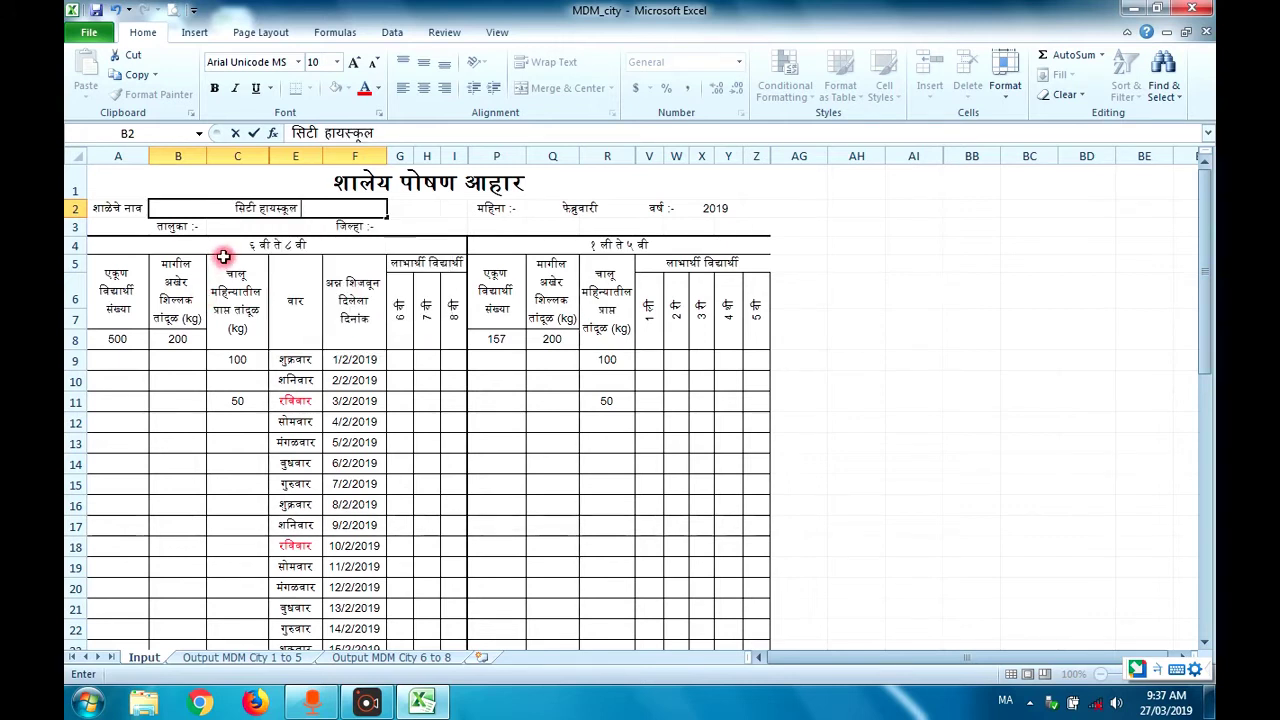
text(sangli)
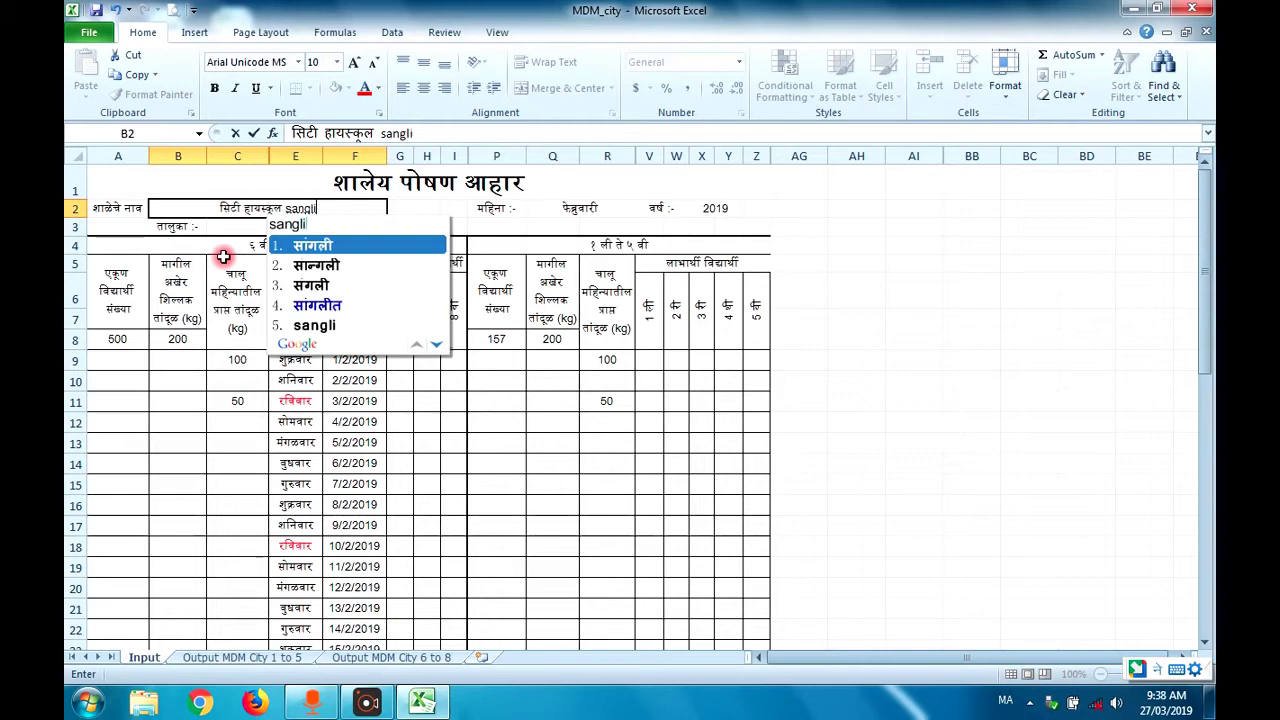
key(space)
Enter मिरज as the taluka and सांगली as the district in the Input sheet's header.
click(233, 228)
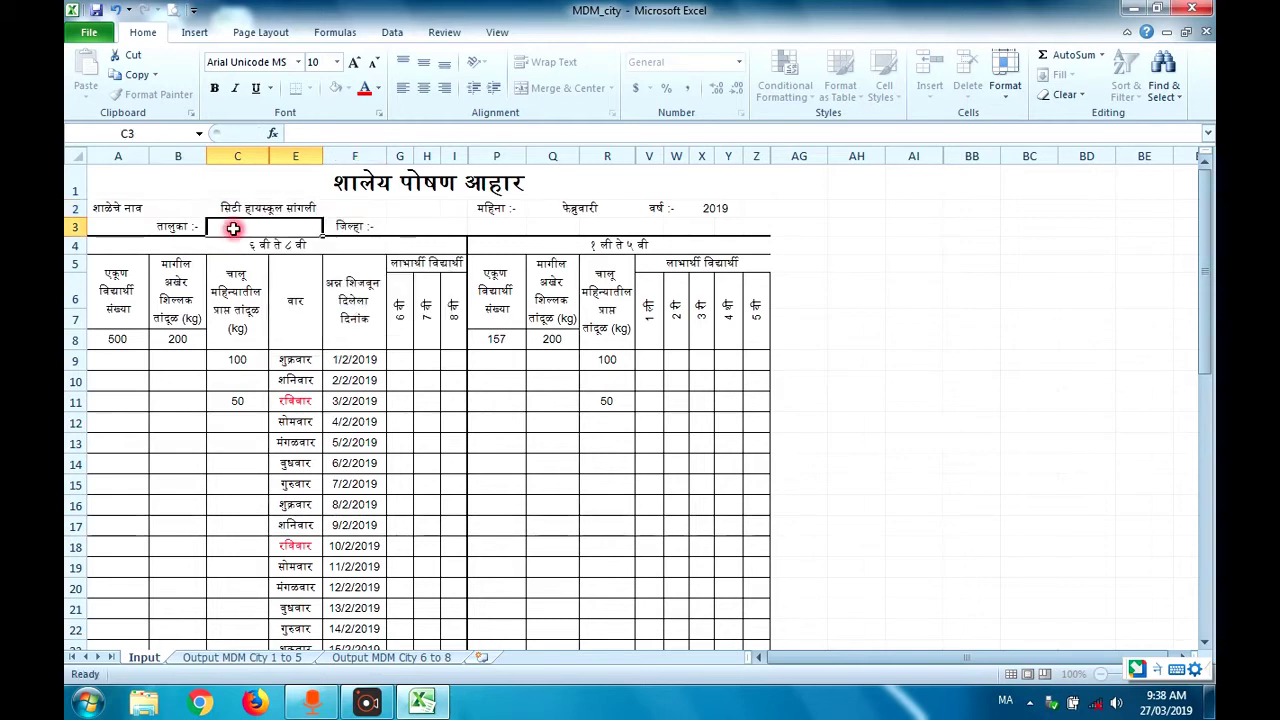
text(mirj)
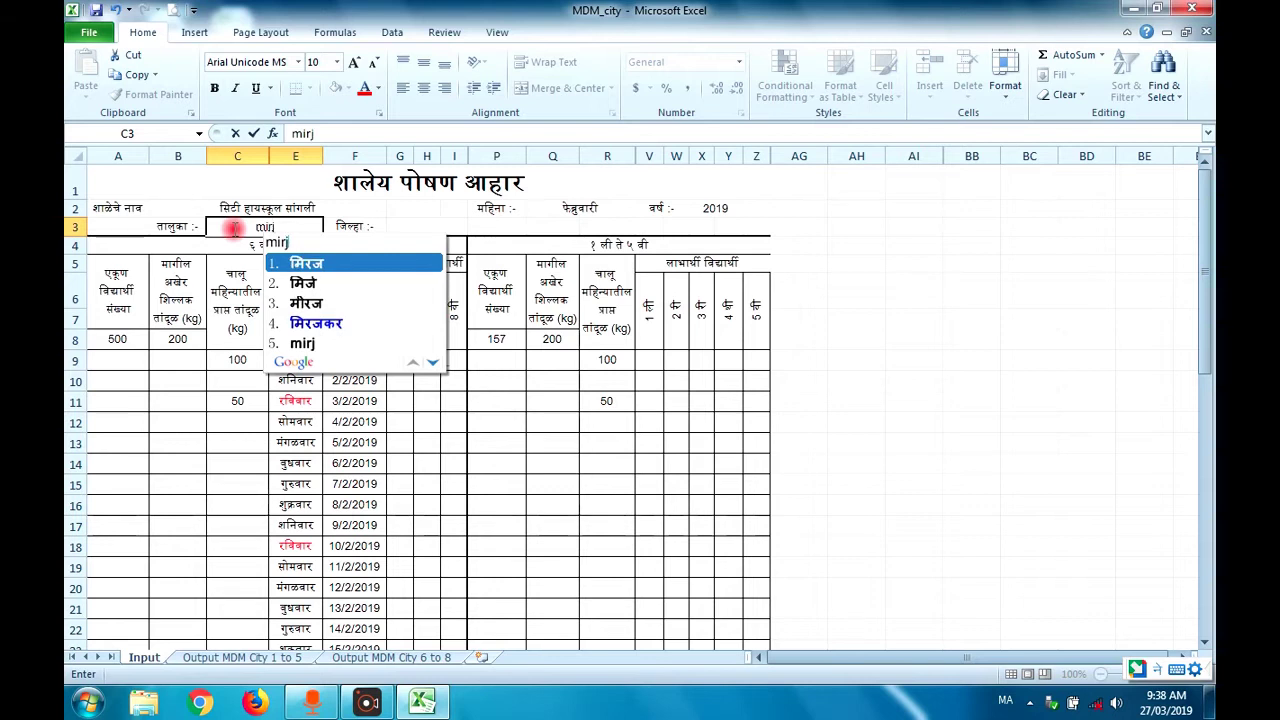
key(space)
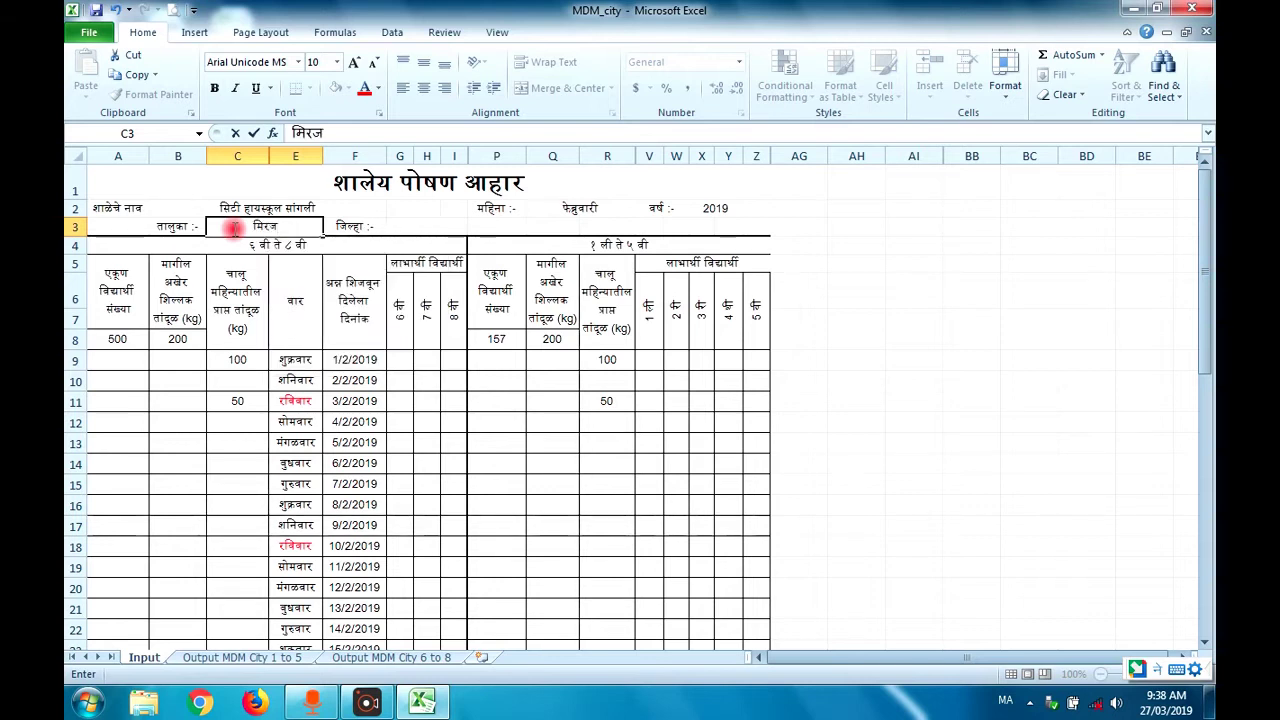
click(398, 221)
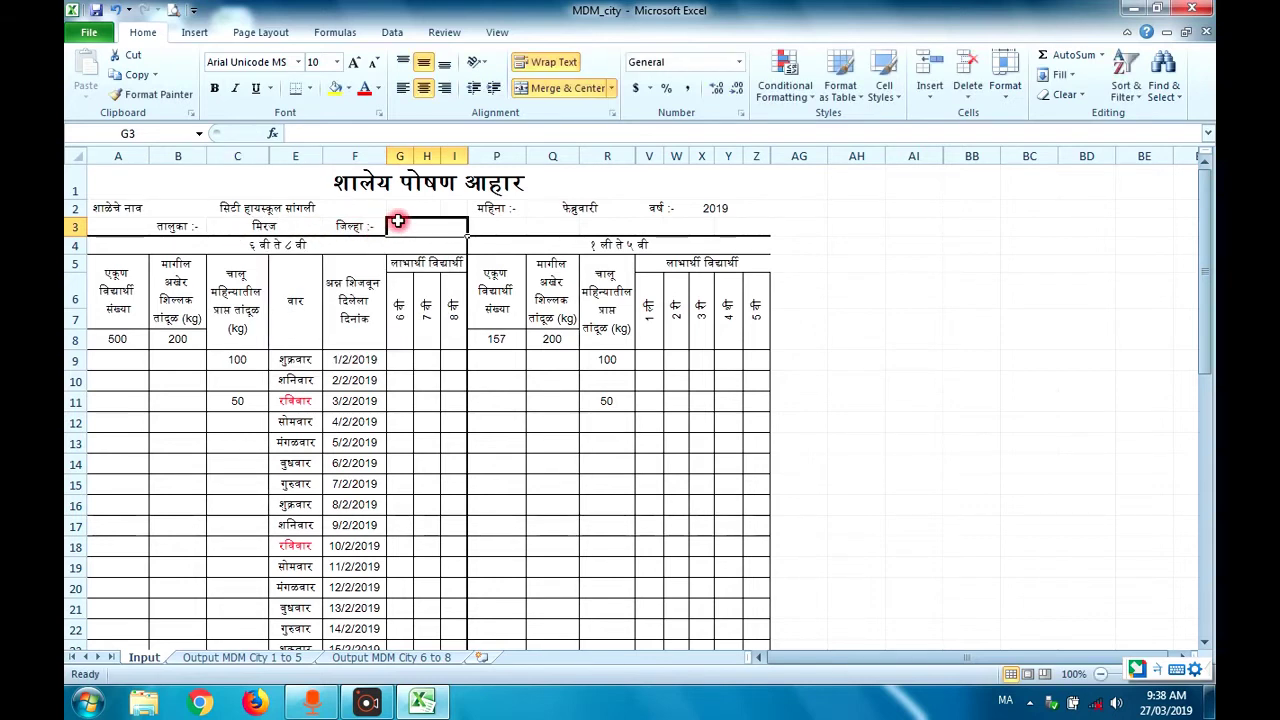
text(sangli)
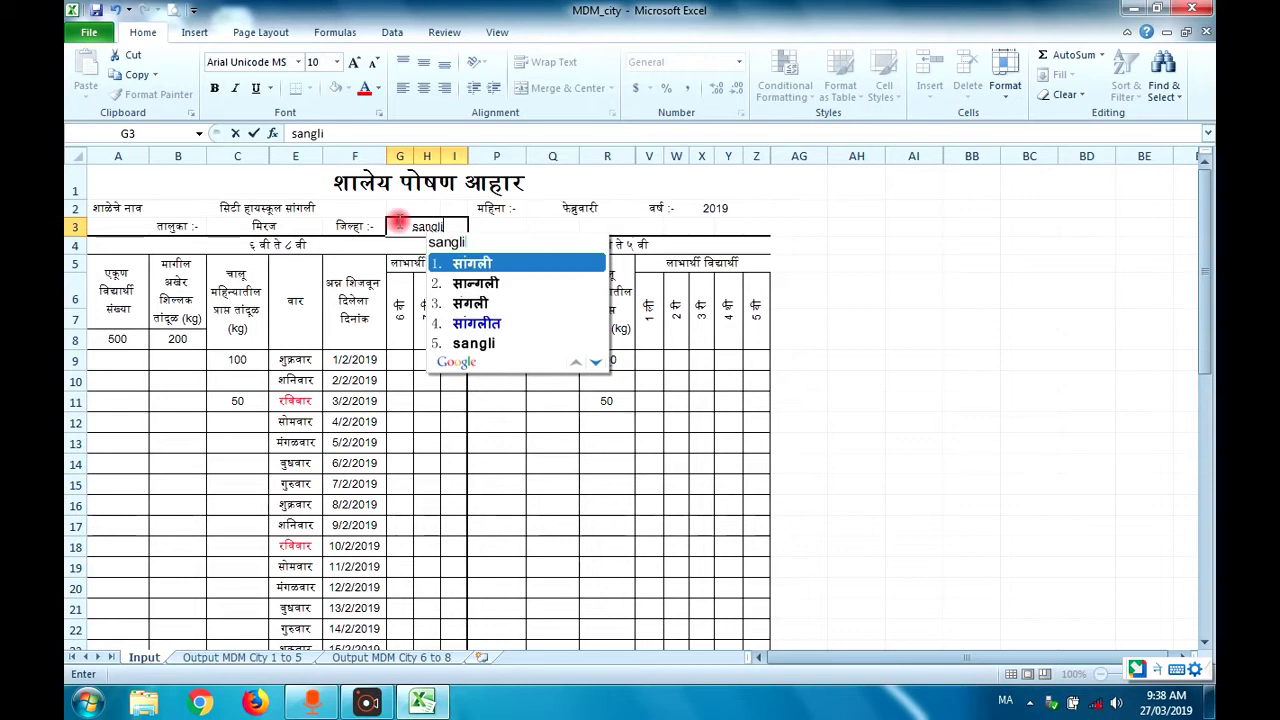
key(space)
key(Return)
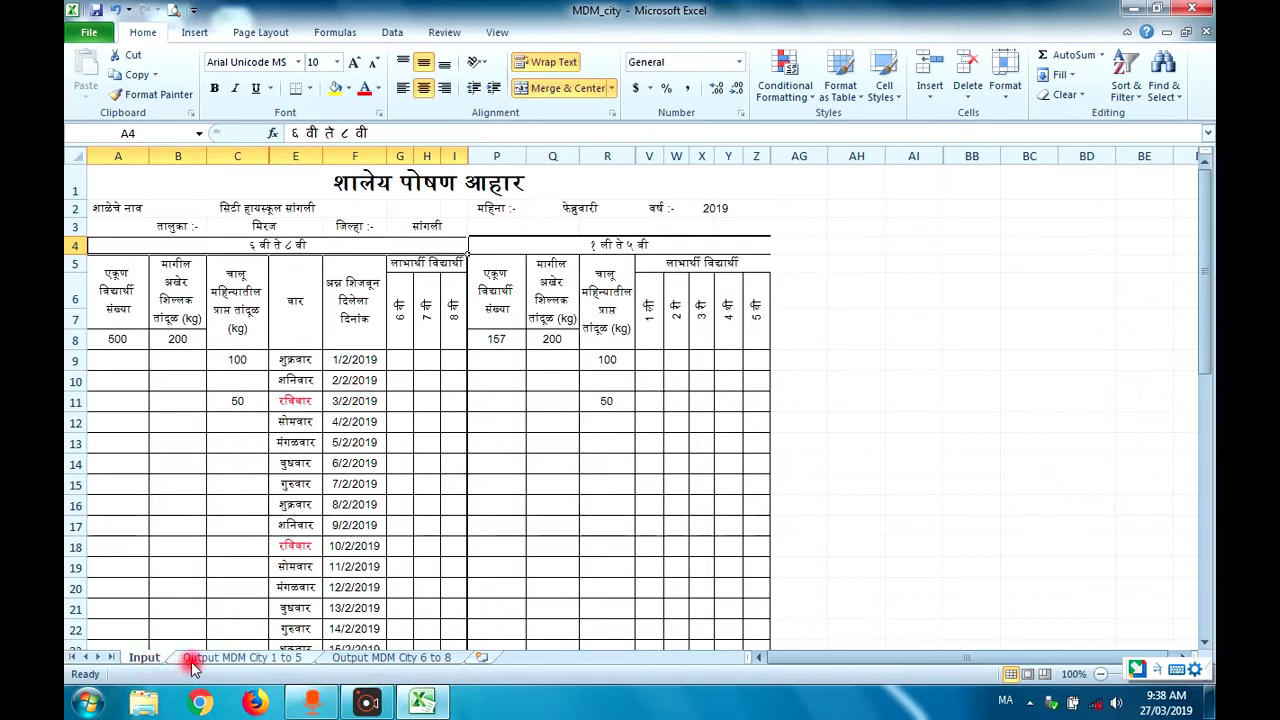
Check the school header details on the 1 to 5 and 6 to 8 output sheets, and return to the Input sheet.
click(283, 660)
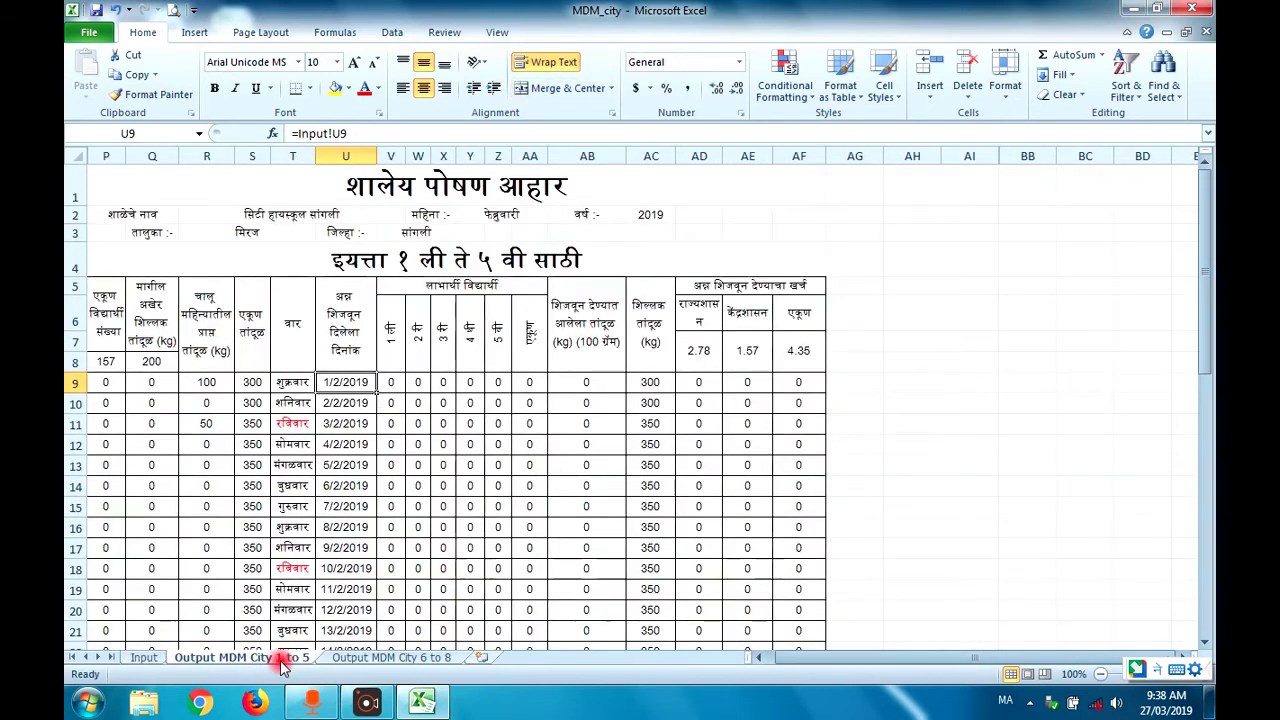
click(358, 660)
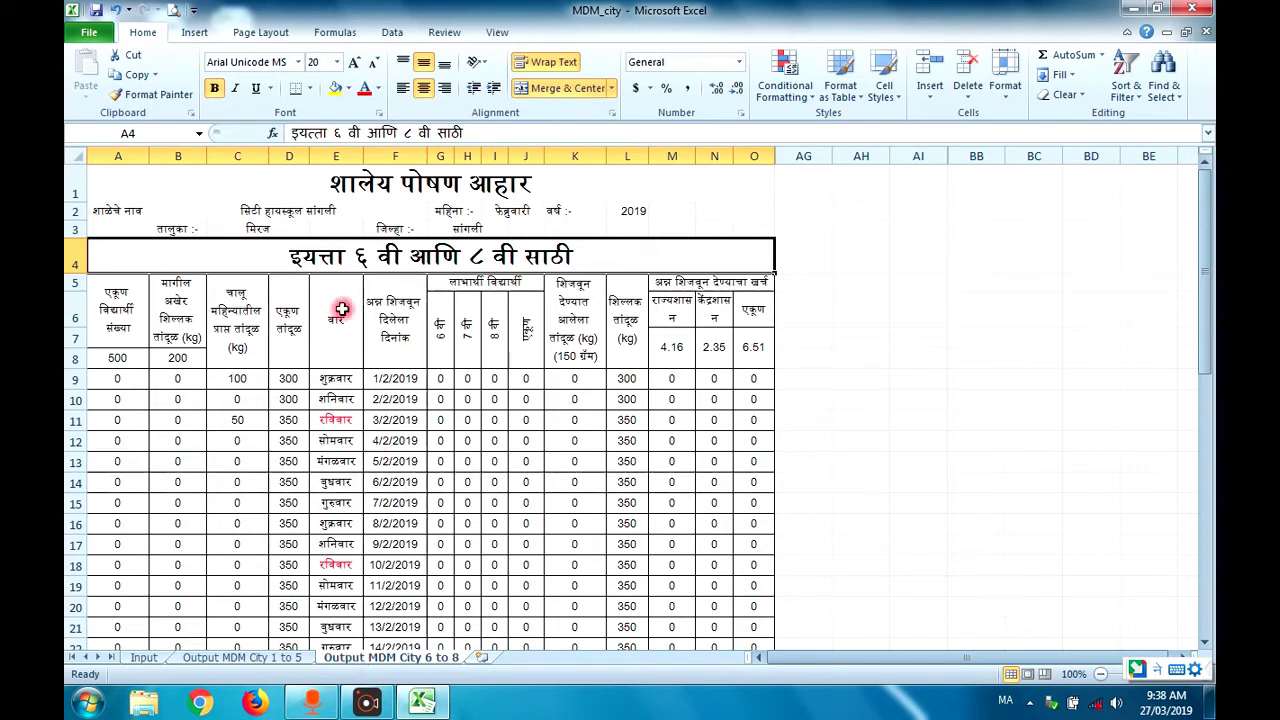
click(150, 659)
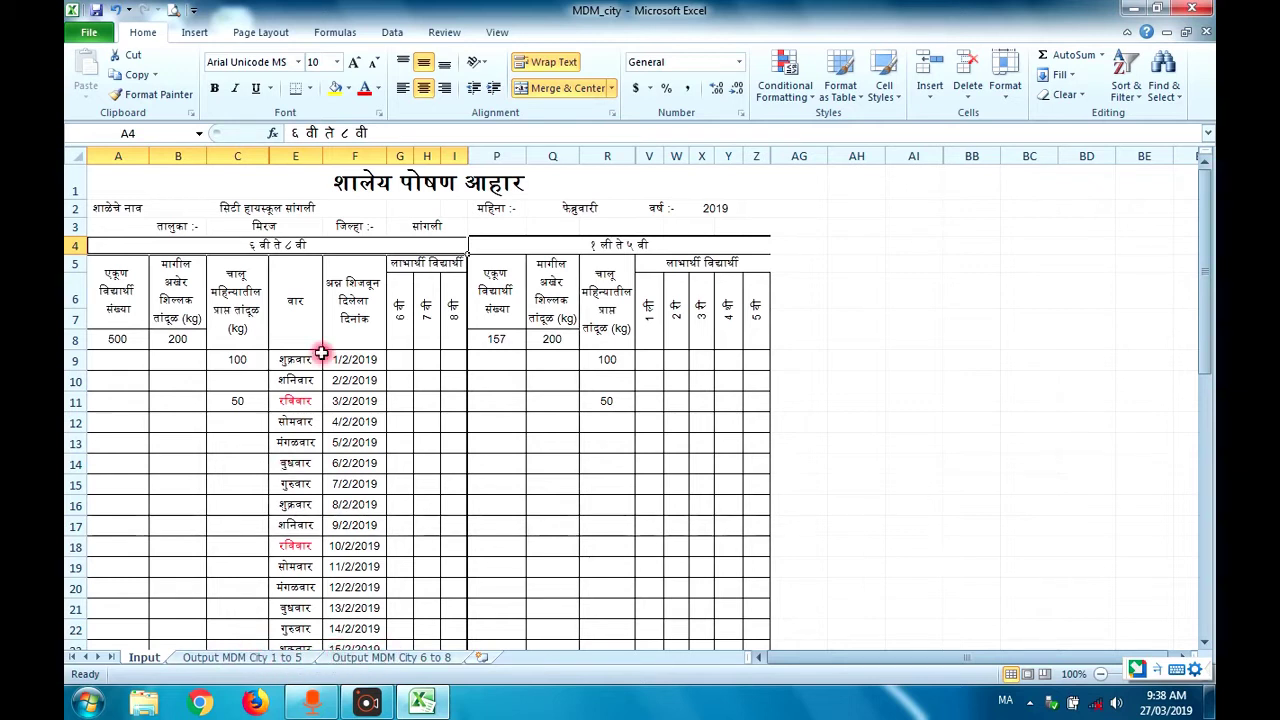
Set the month in the Input sheet's header to मार्च, leaving the year at 2019.
click(548, 208)
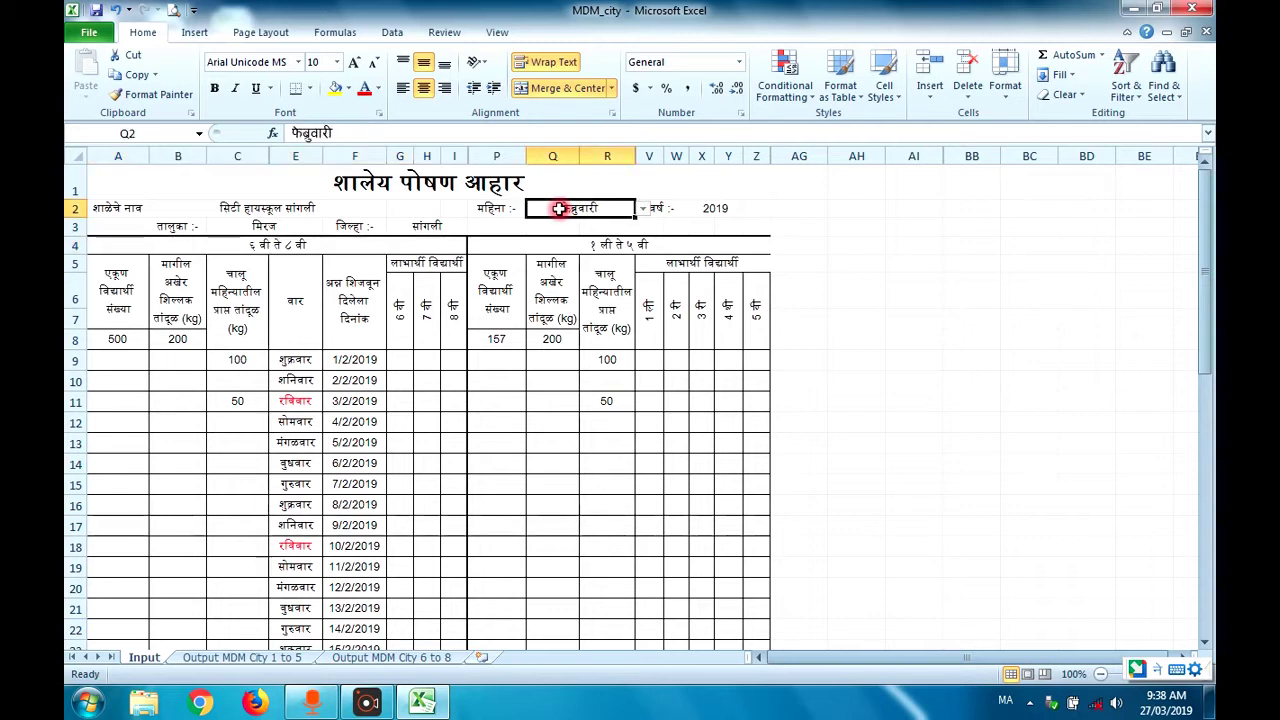
click(642, 209)
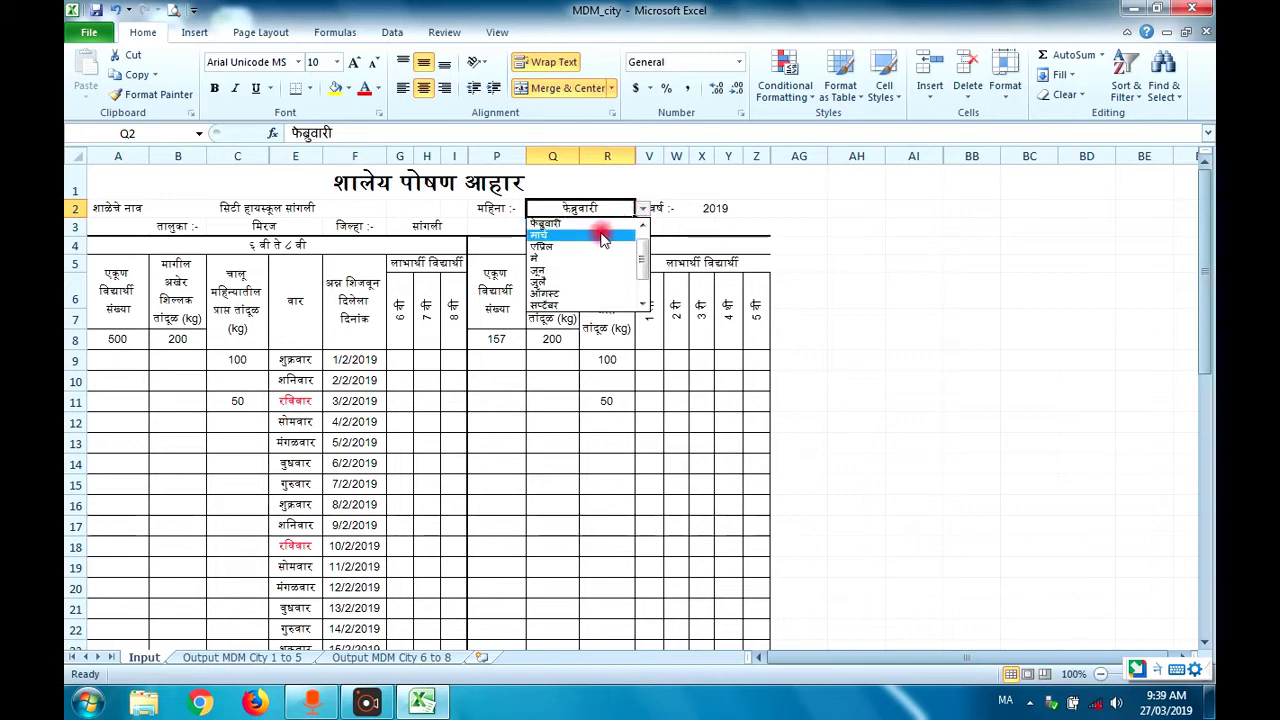
click(603, 237)
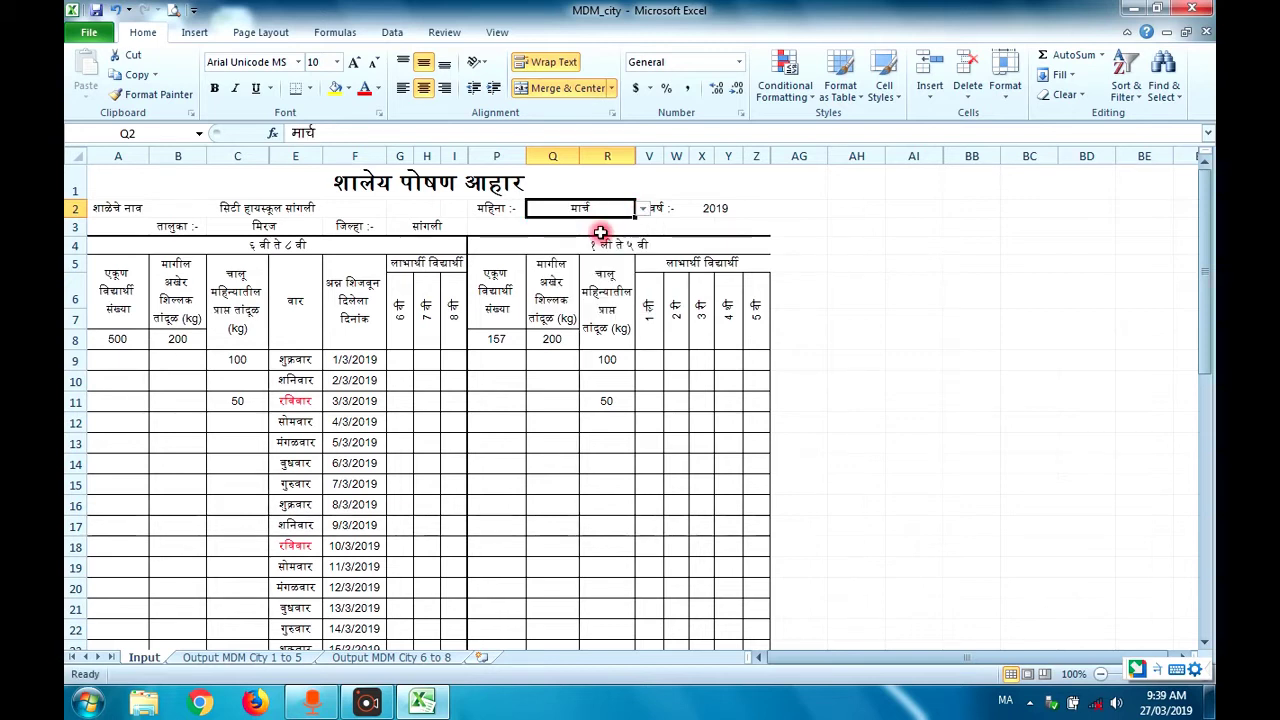
click(706, 210)
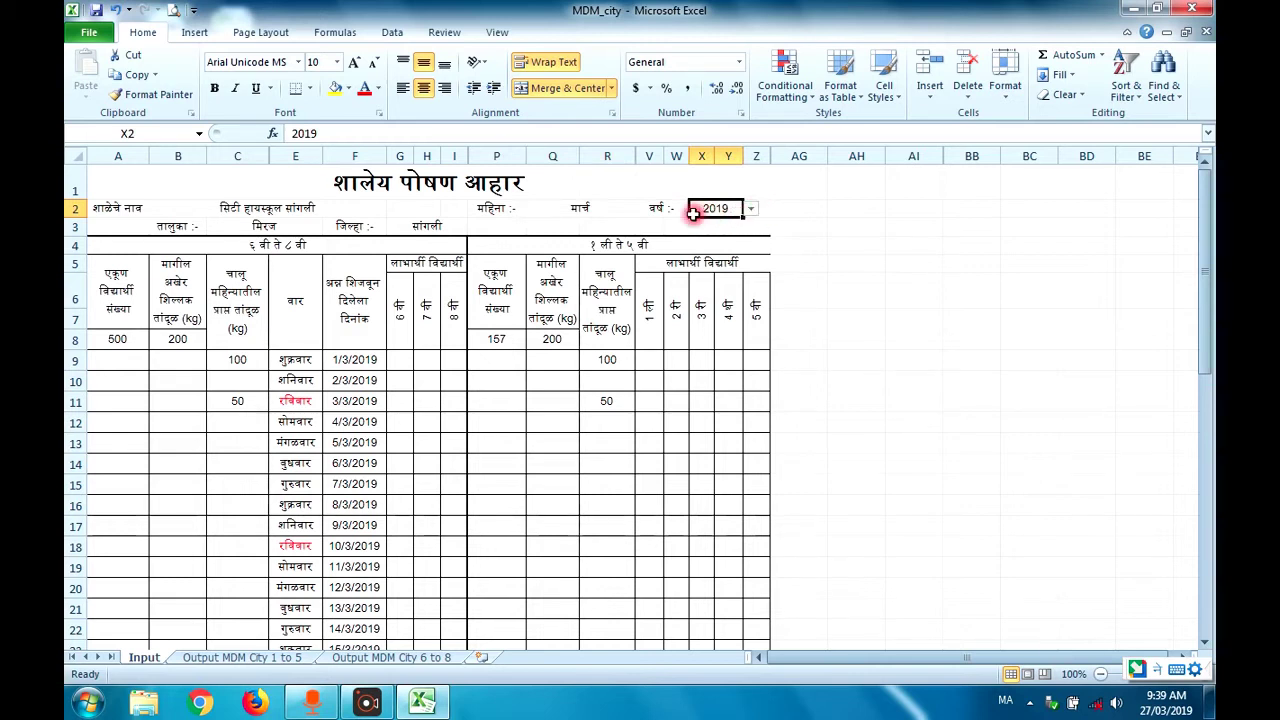
click(601, 210)
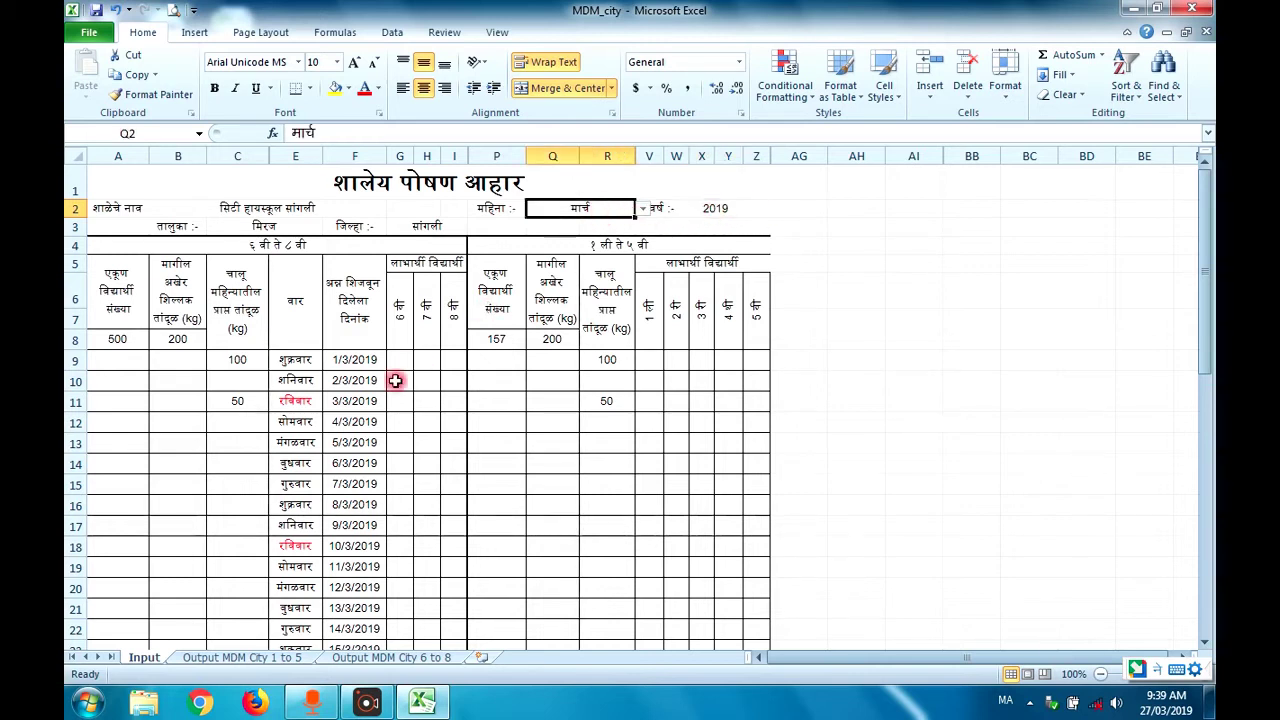
Review the weekday and date columns for March through the month's end, and return to the start of the sheet.
click(306, 364)
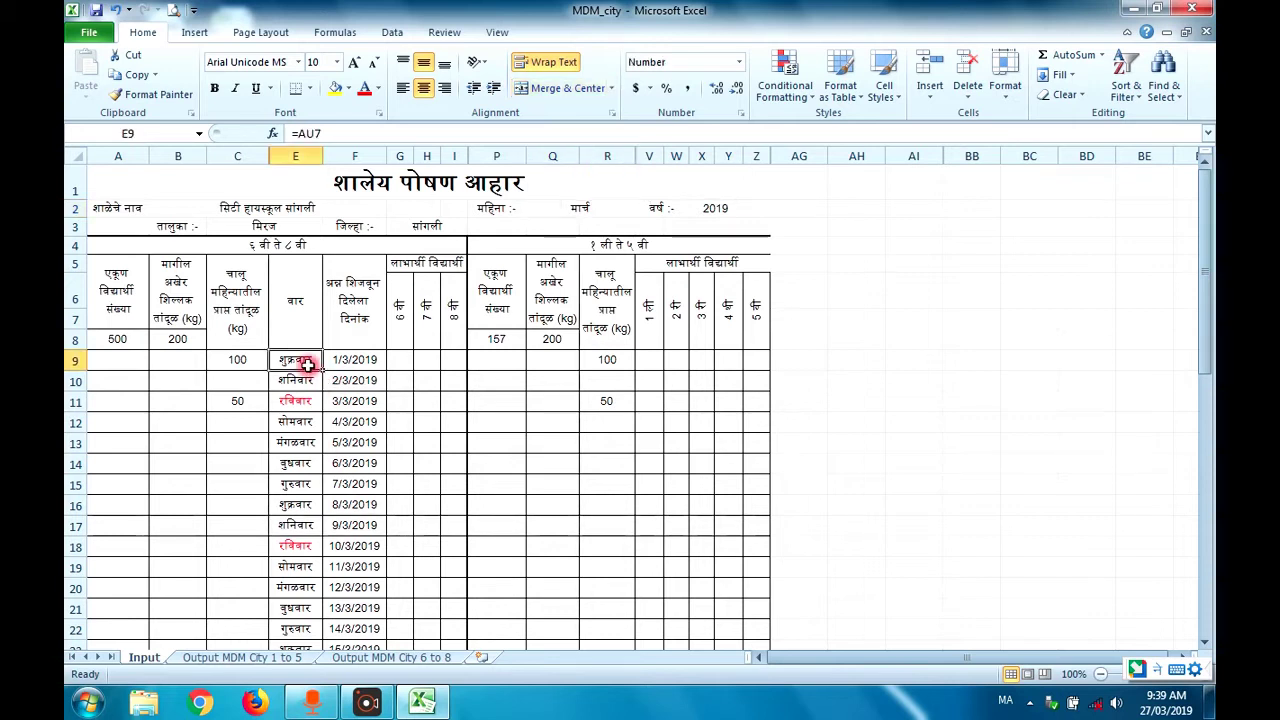
key(Right)
key(Down)
key(Down)
key(Down)
key(Down)
key(Down)
key(Down)
key(Down)
key(Down)
key(Down)
key(Down)
key(Down)
key(Down)
key(Down)
key(Down)
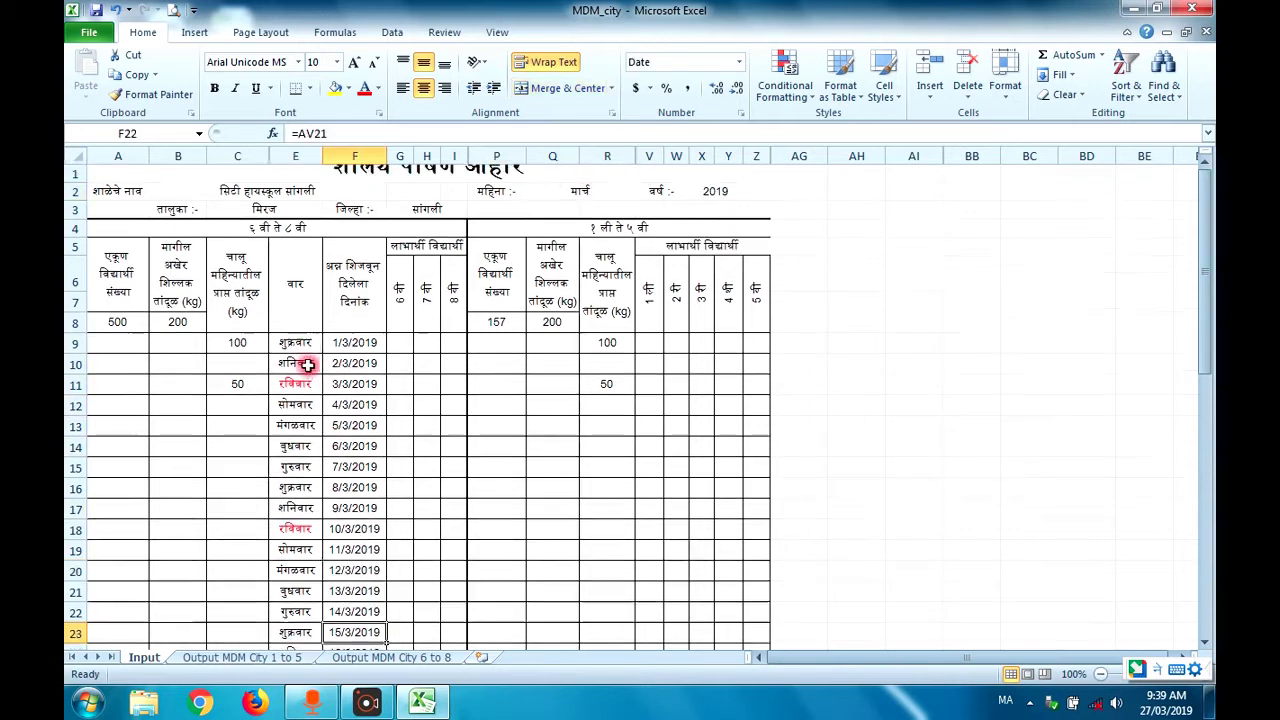
key(Down)
key(Down)
key(Down)
key(Down)
key(Down)
key(Down)
key(Down)
key(Down)
key(Down)
key(Down)
key(Down)
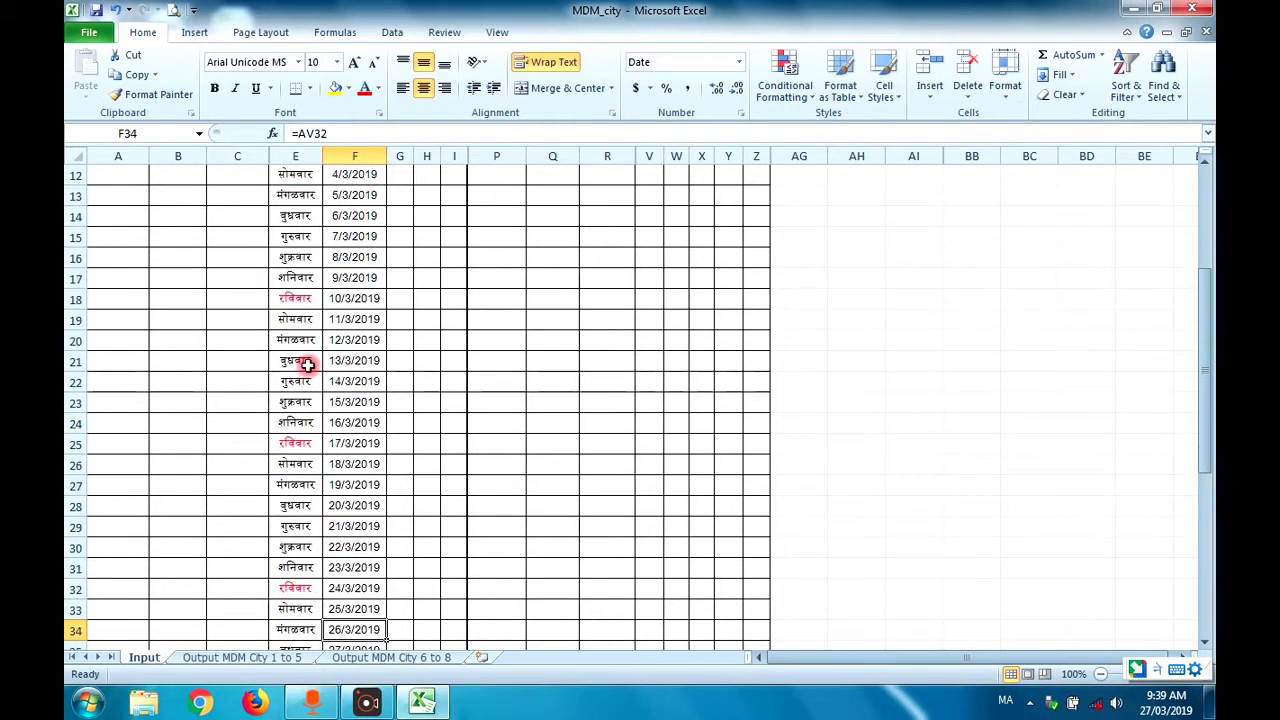
key(Down)
key(Down)
key(Down)
key(Down)
key(Down)
key(Down)
key(Down)
key(Down)
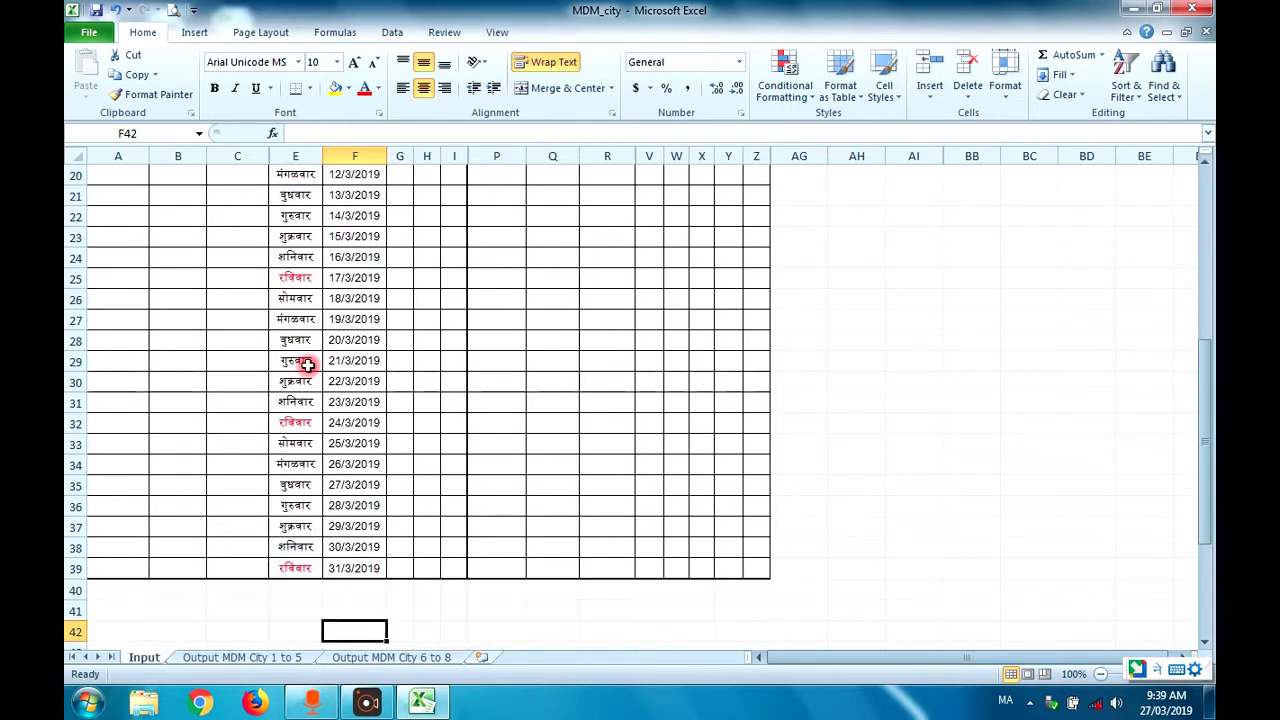
key(Up)
key(Up)
key(Up)
key(Up)
key(Up)
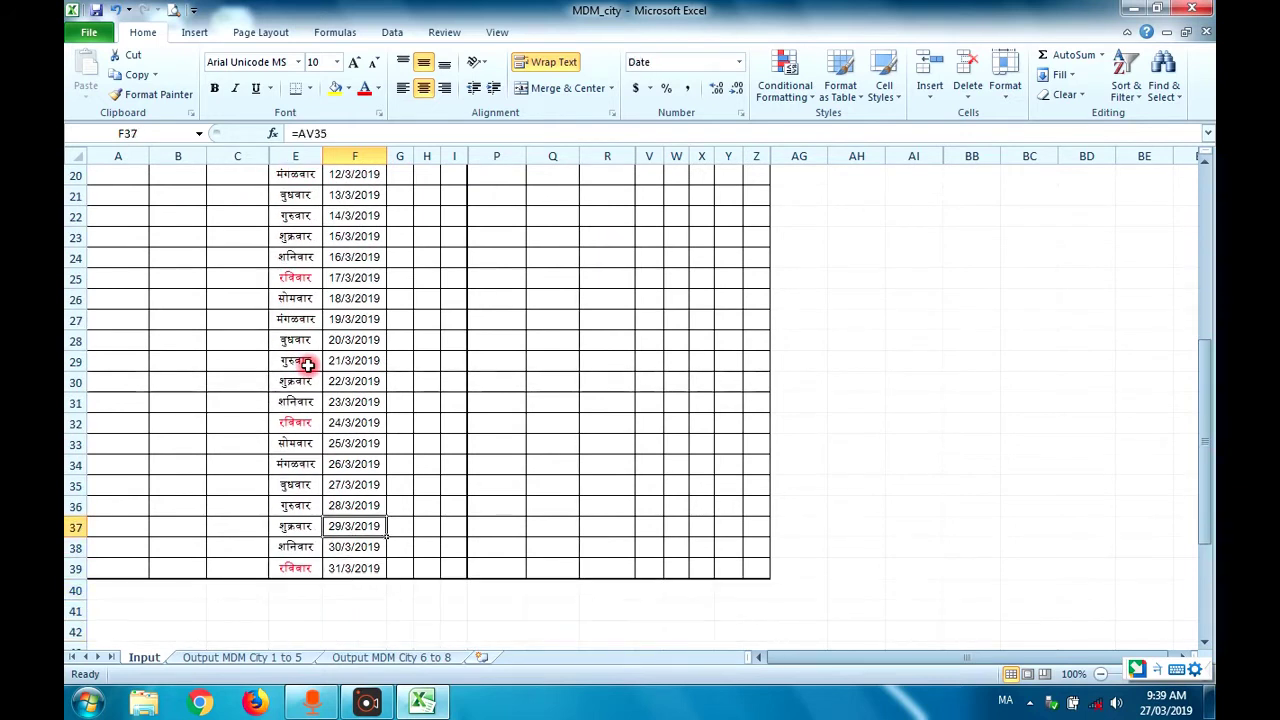
key(Up)
key(Up)
key(Up)
key(Up)
key(Up)
key(Up)
key(Up)
key(Up)
key(Up)
key(Up)
key(Up)
key(Up)
key(Up)
key(Up)
key(Up)
key(Up)
key(Up)
key(Up)
key(Up)
key(Up)
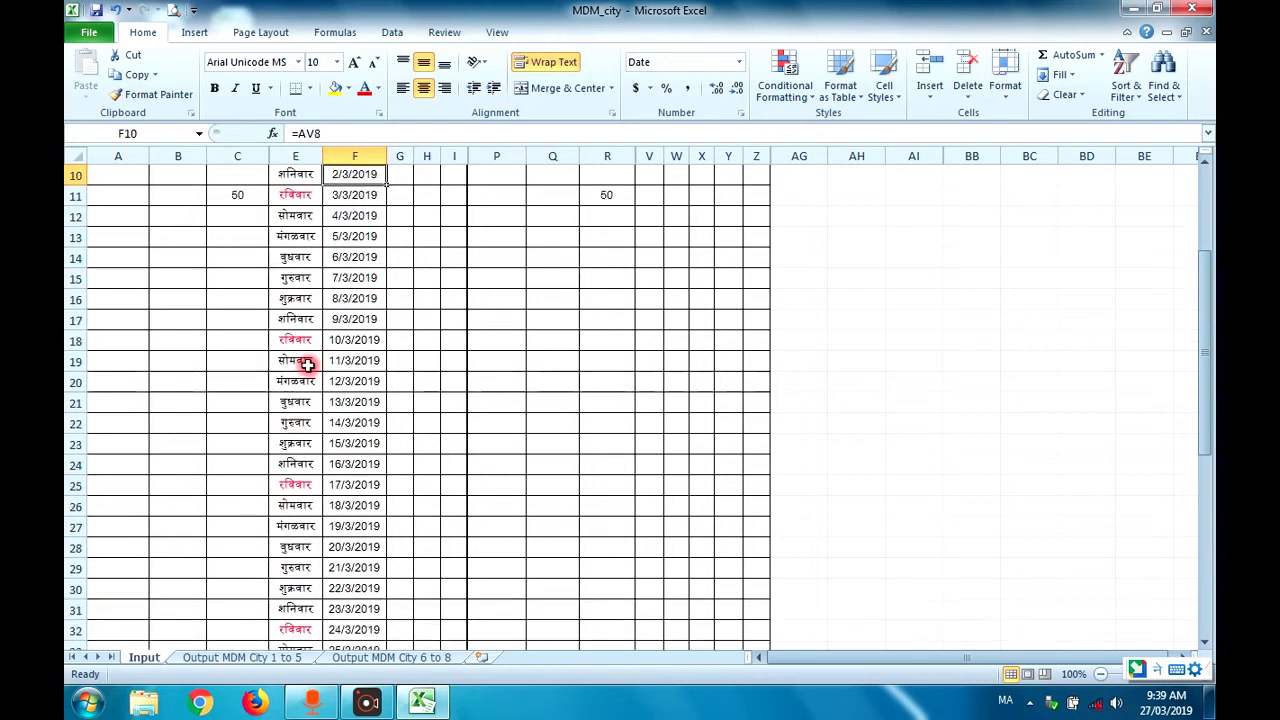
key(ctrl+Home)
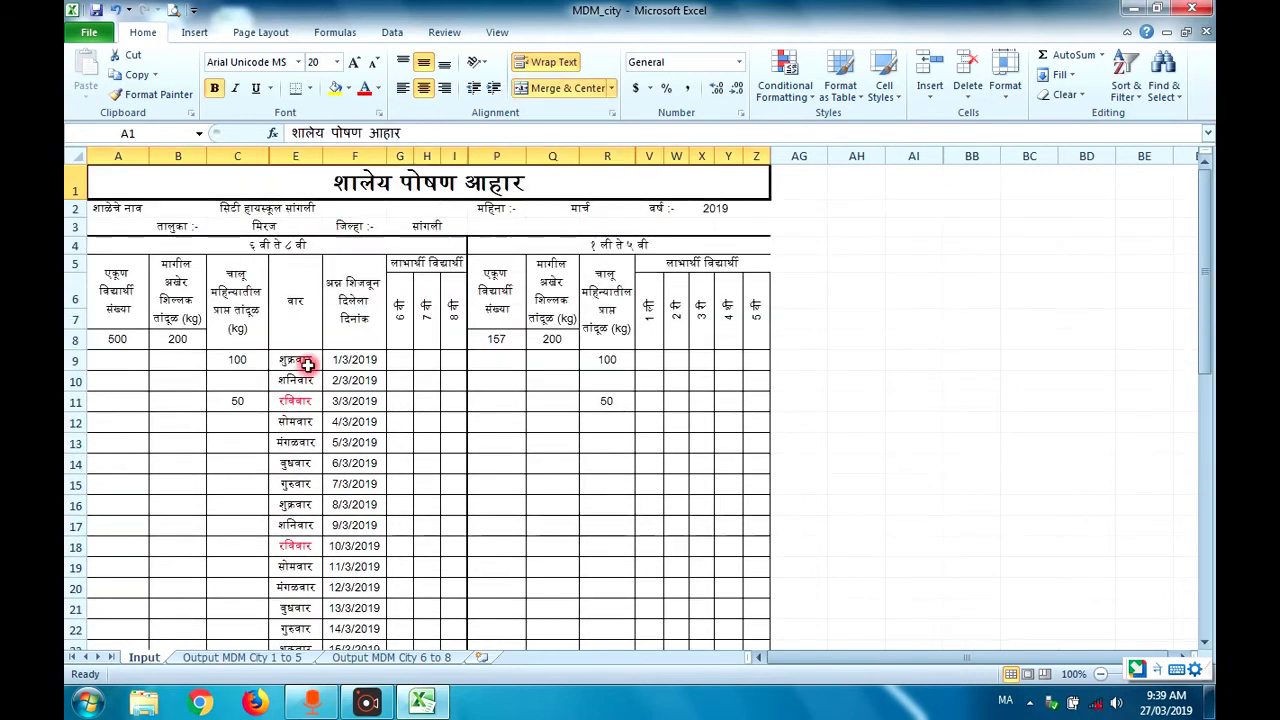
Set the month in the Input sheet's header to फेब्रुवारी.
click(560, 205)
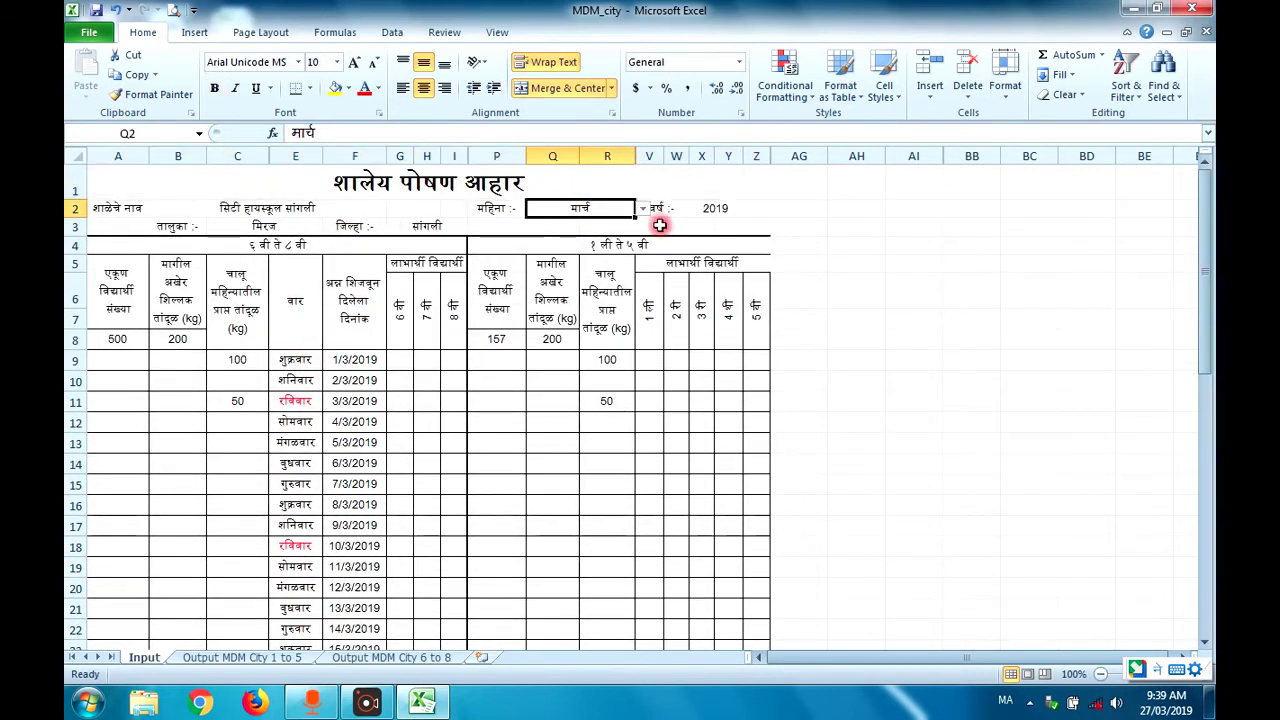
click(644, 209)
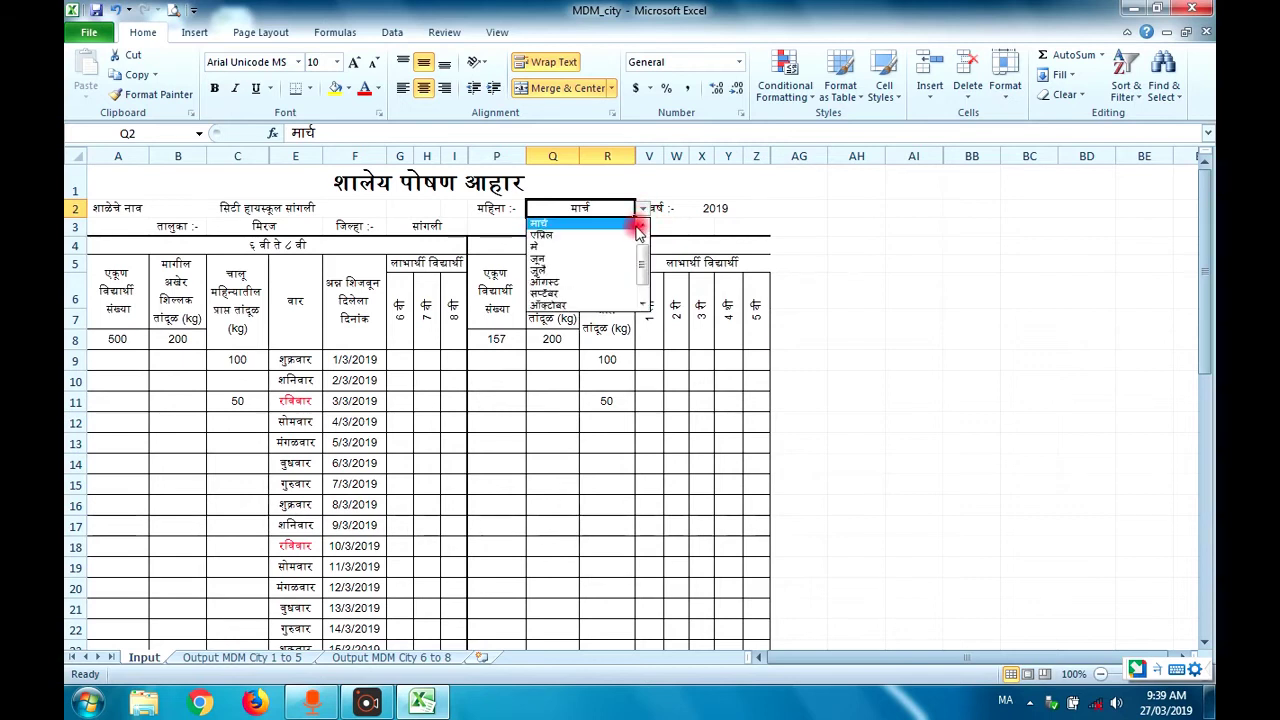
scroll(635, 236, up, 2)
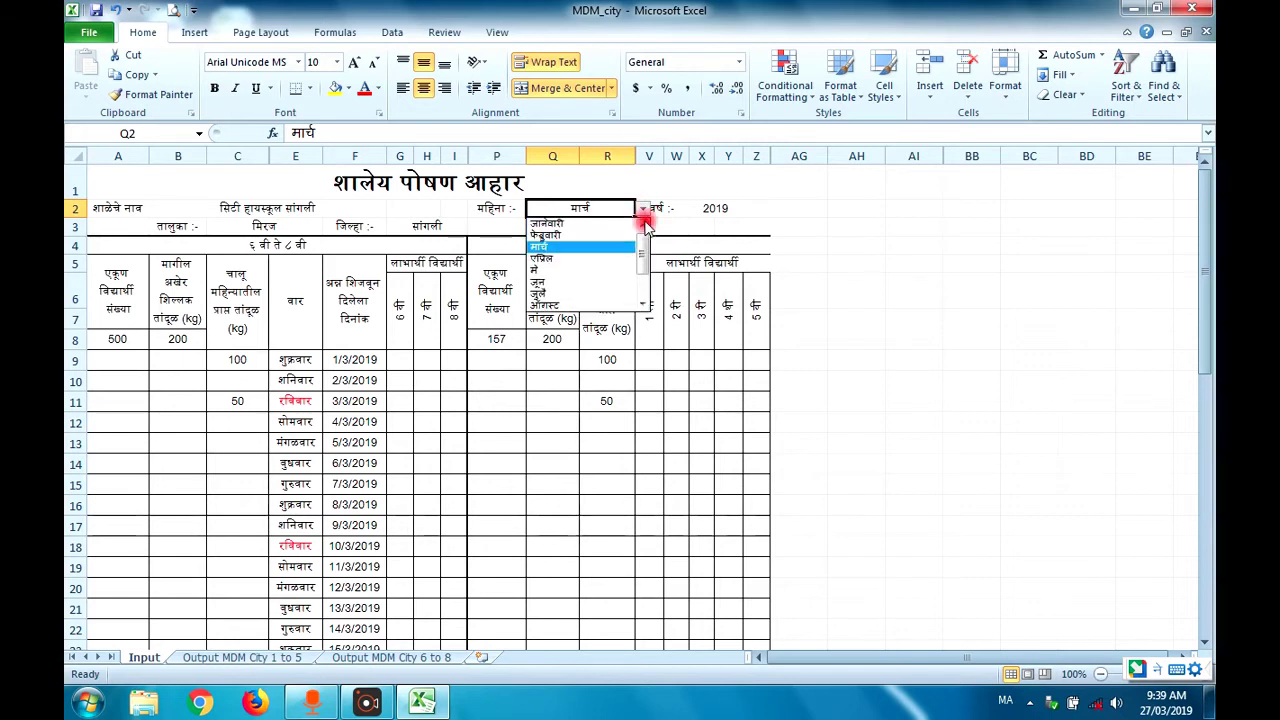
click(616, 236)
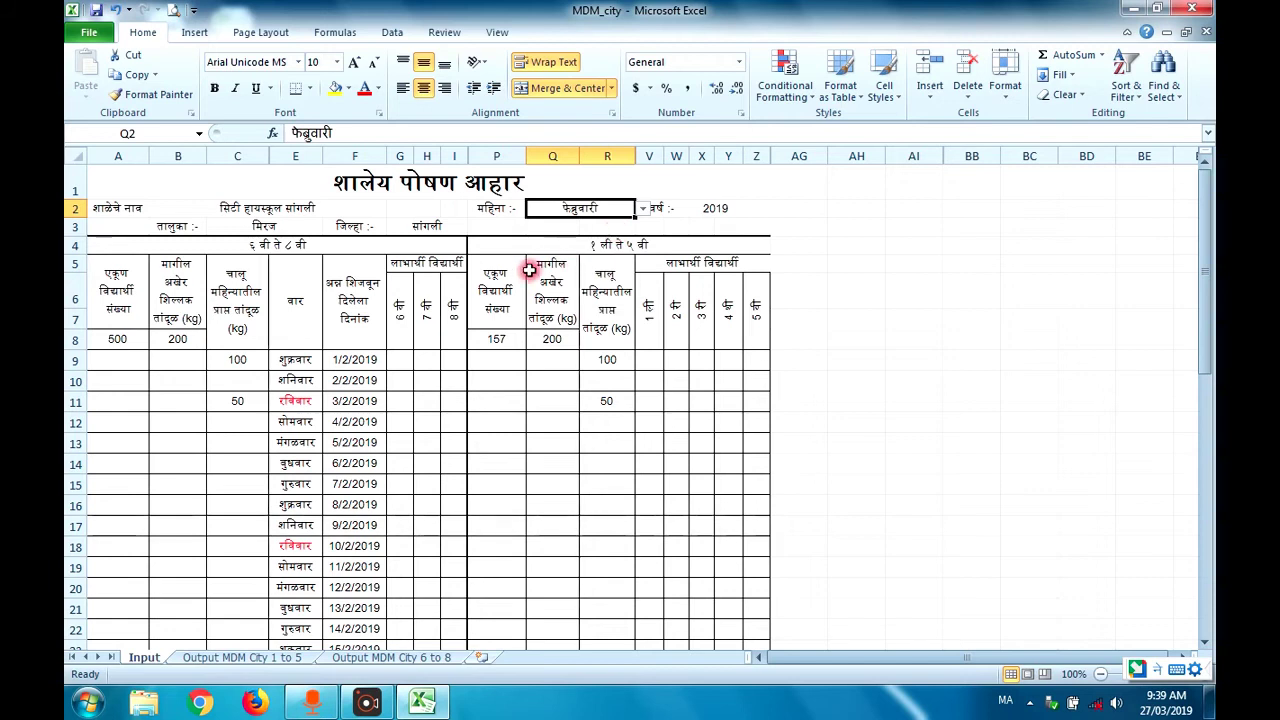
Review the weekday and date columns for February down to the last day of the month.
click(292, 367)
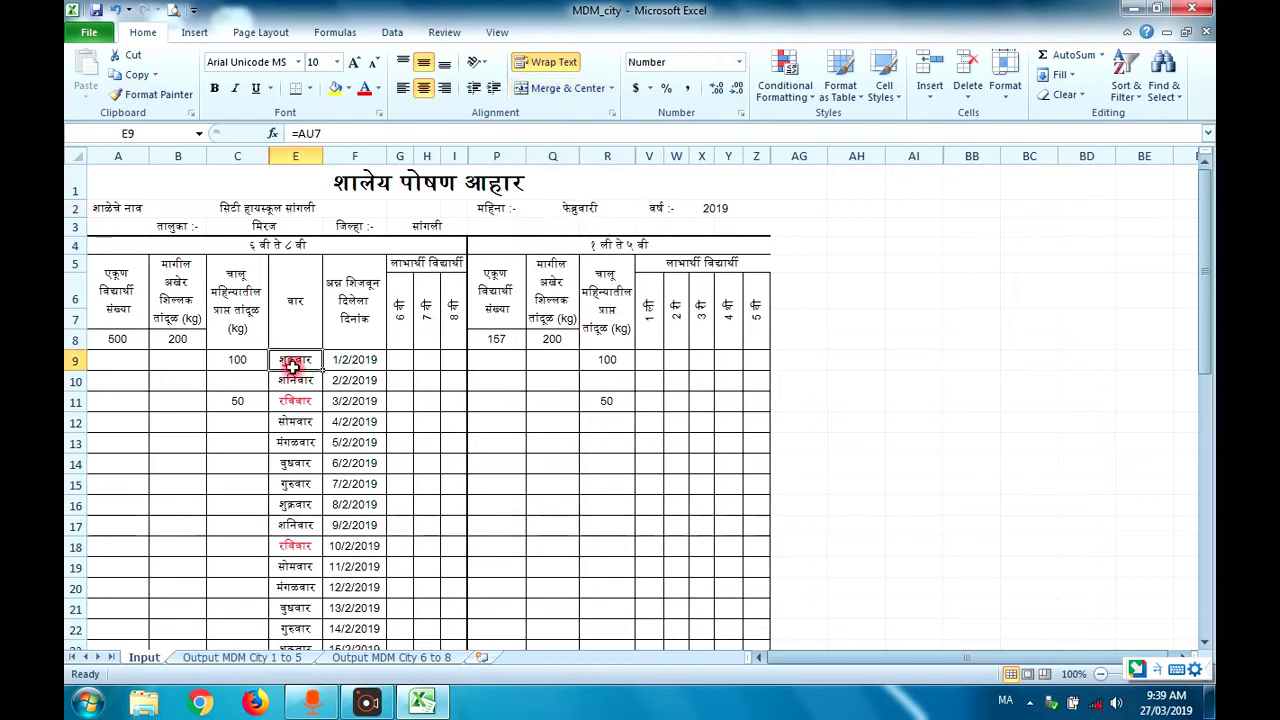
key(Down)
key(Down)
key(Down)
key(Down)
key(Down)
key(Down)
key(Down)
key(Down)
key(Down)
key(Down)
key(Down)
key(Down)
key(Down)
key(Down)
key(Down)
key(Down)
key(Down)
key(Down)
key(Down)
key(Down)
key(Down)
key(Down)
key(Down)
key(Down)
key(Down)
key(Down)
key(Down)
key(Down)
key(Down)
key(Down)
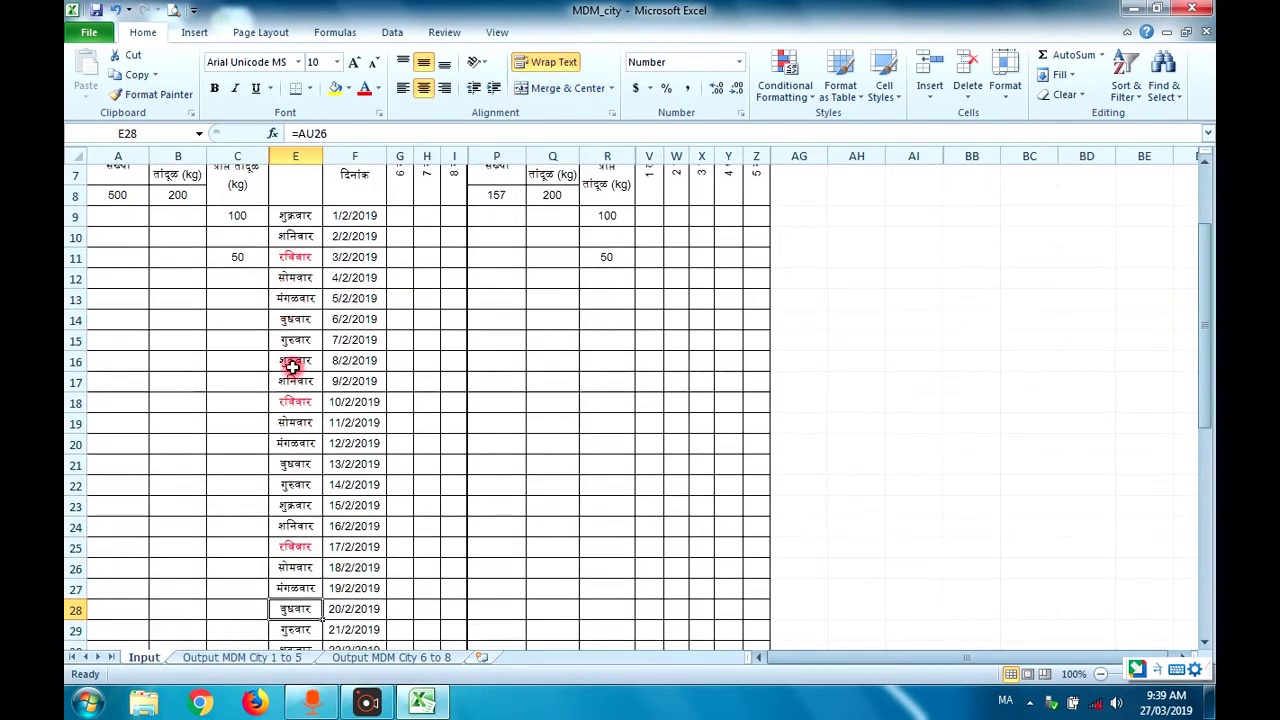
key(Up)
key(Up)
key(Up)
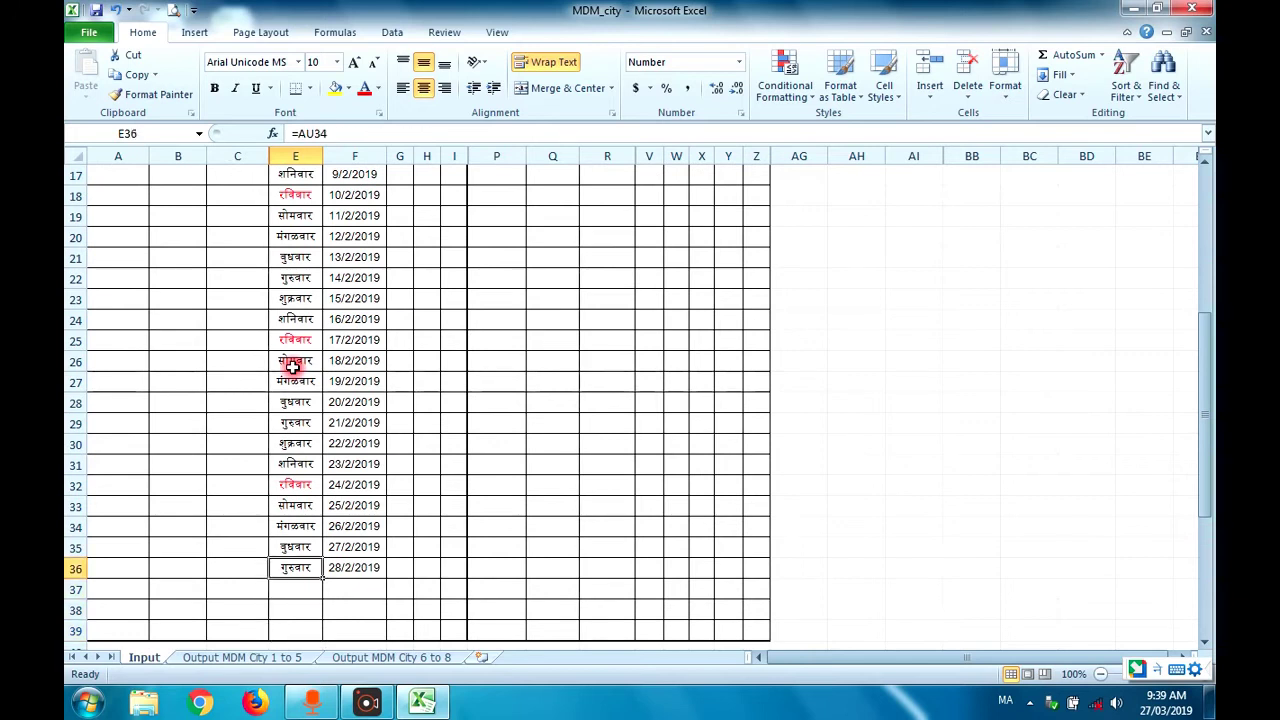
key(Right)
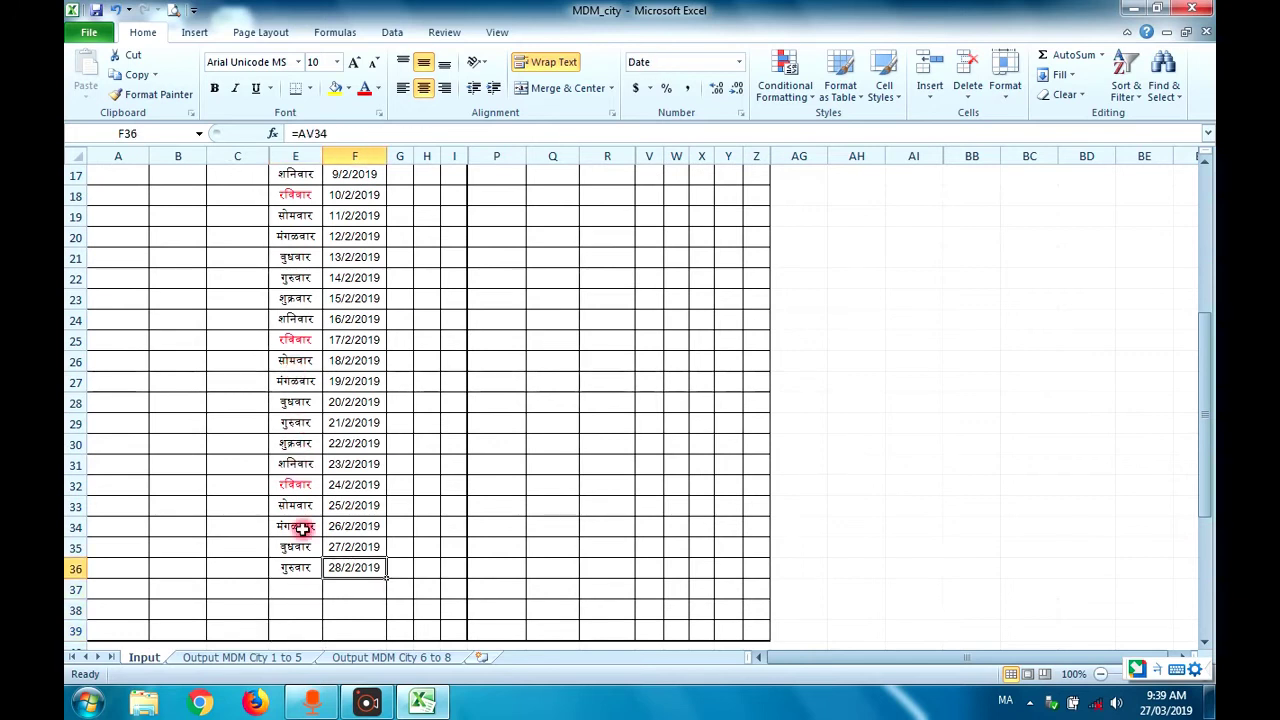
Review the February weekday column from the last day of the month back up to the Input sheet's title.
click(304, 565)
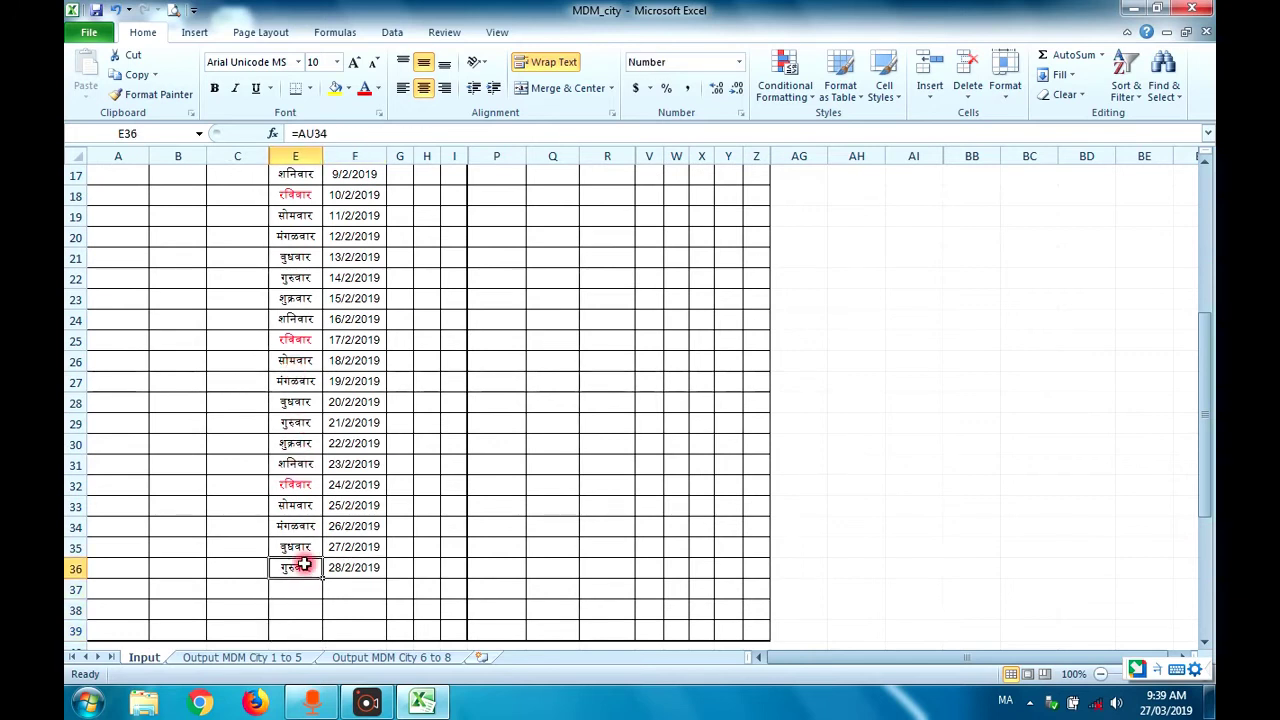
key(Up)
key(Up)
key(Up)
key(Up)
key(Up)
key(Up)
key(Up)
key(Up)
key(Up)
key(Up)
key(Up)
key(Up)
key(Up)
key(Up)
key(Up)
key(Up)
key(Up)
key(Up)
key(Up)
key(Up)
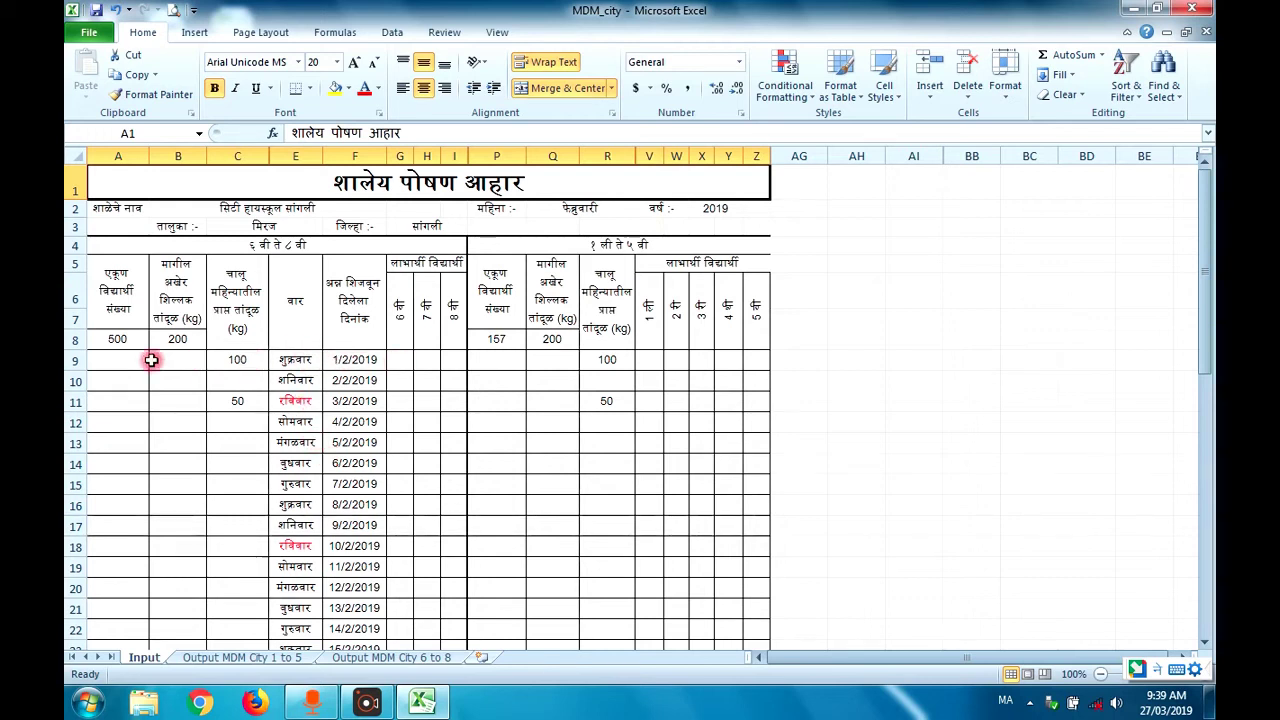
Examine the Input sheet's class 6–8 and 1–5 sections, including the total students, previous rice balance, received rice and date columns.
click(125, 342)
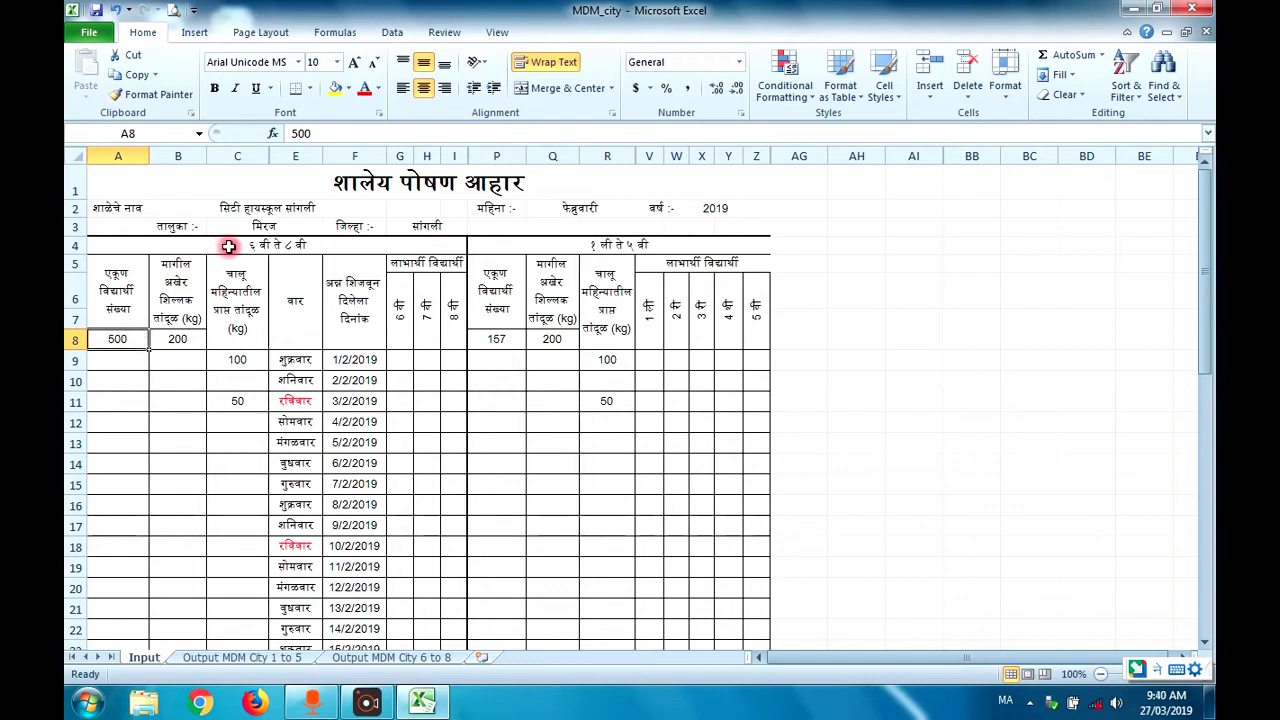
click(228, 246)
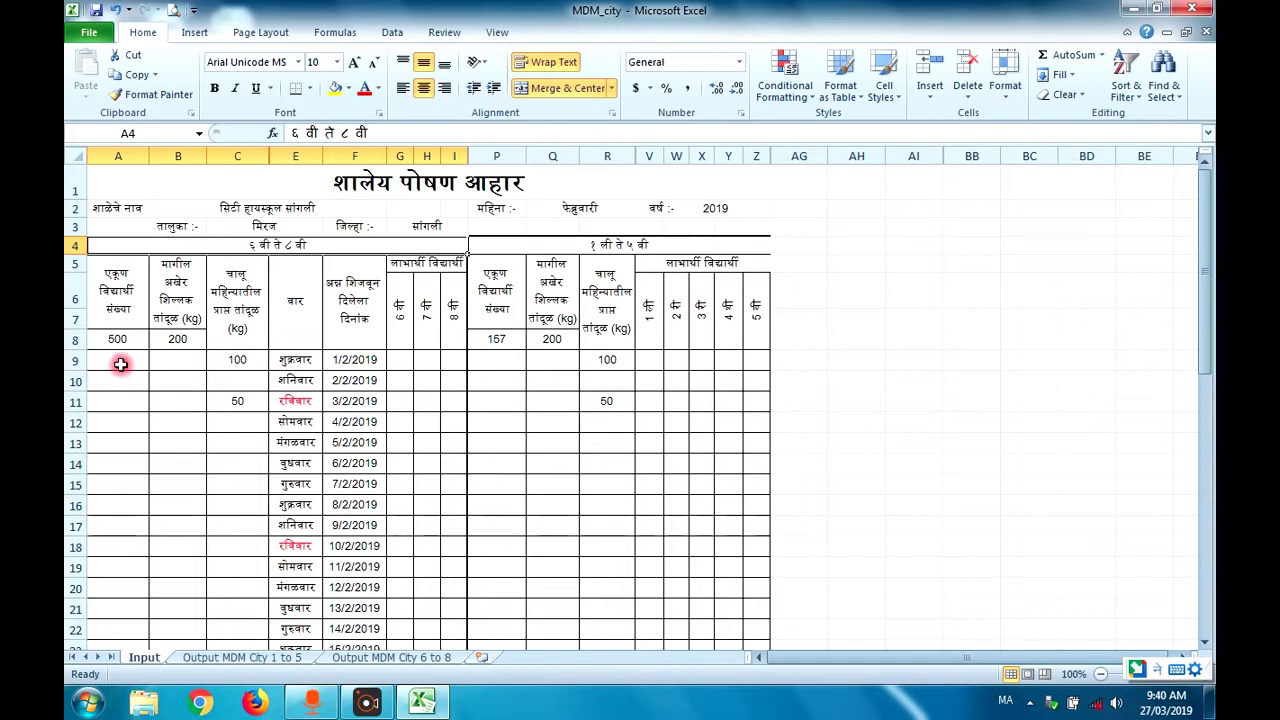
click(541, 244)
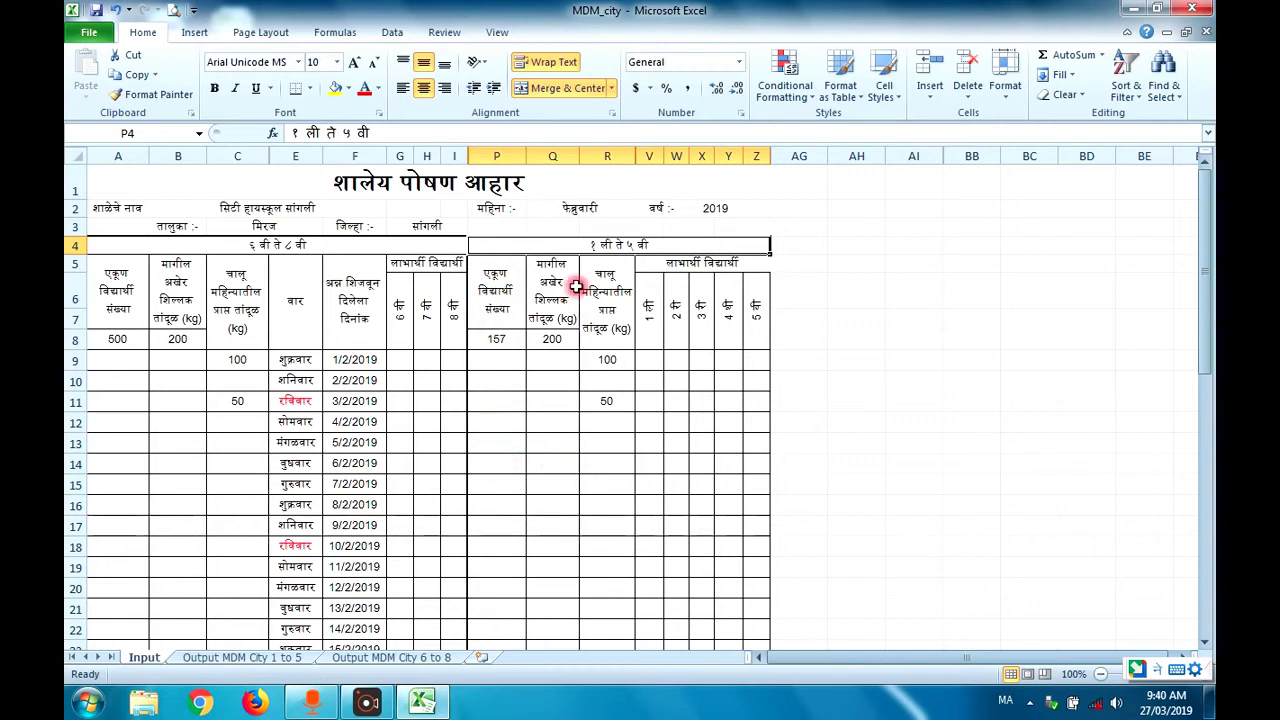
click(121, 340)
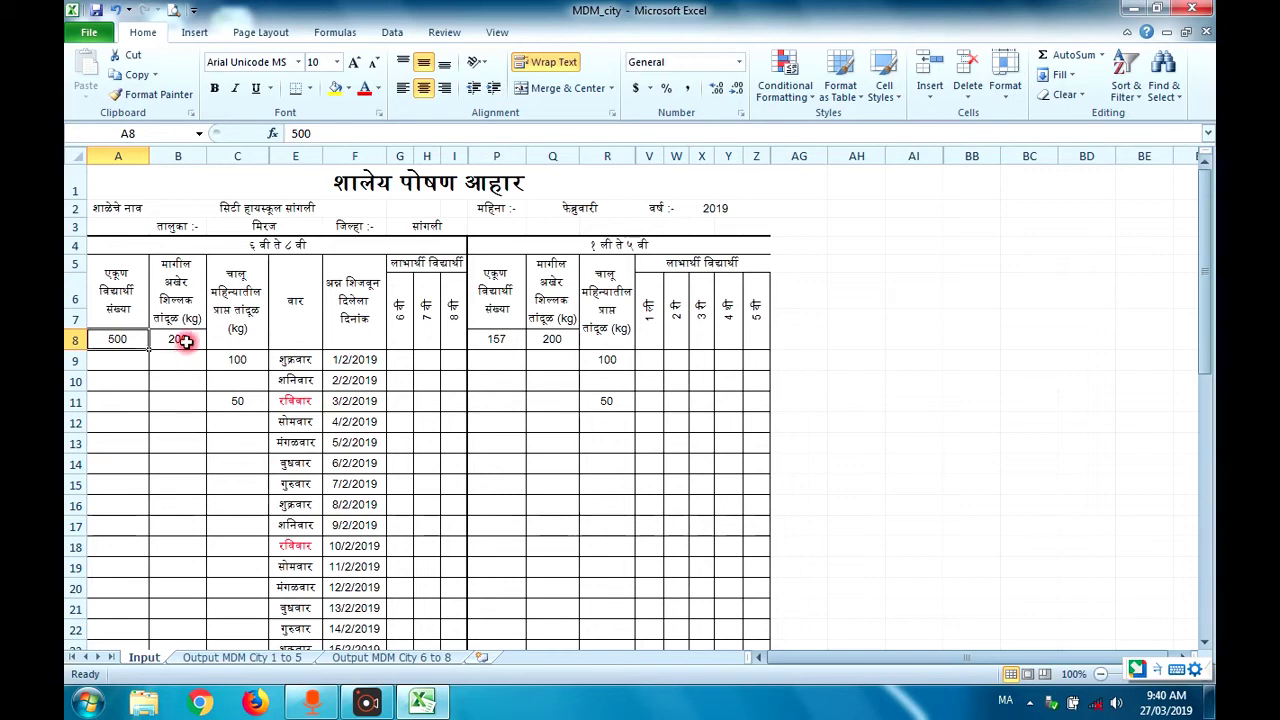
click(186, 342)
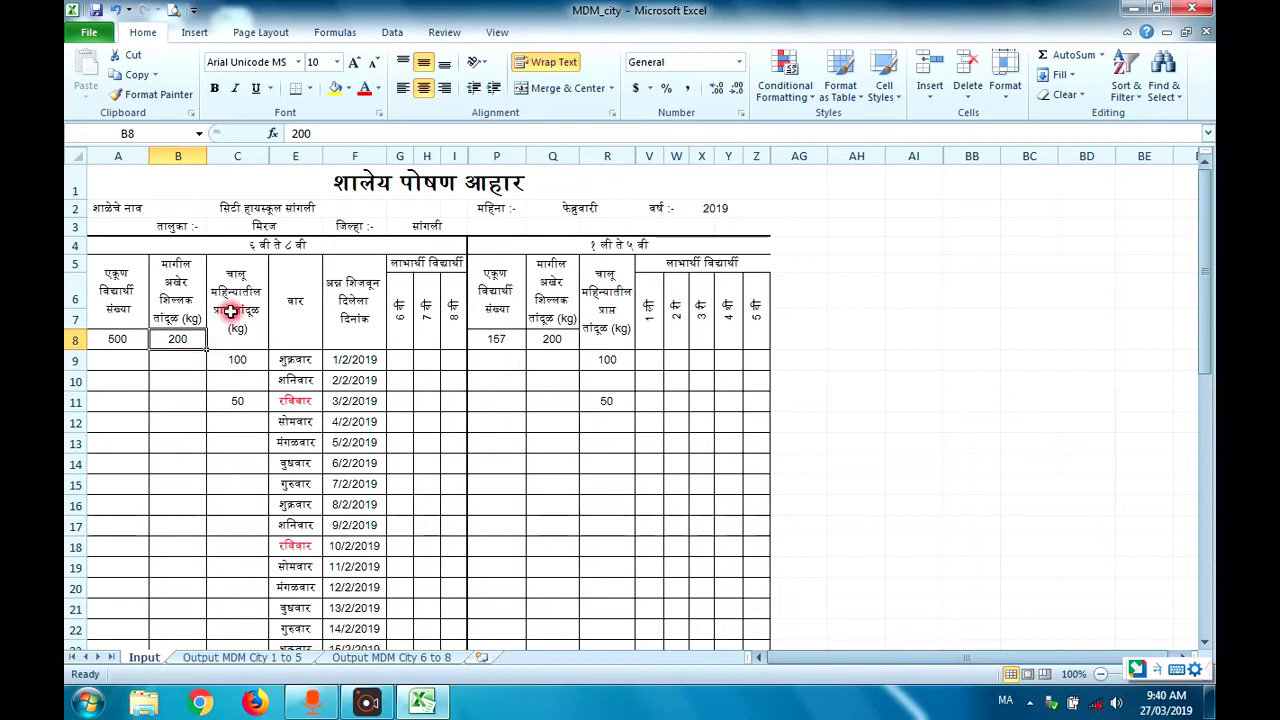
click(233, 362)
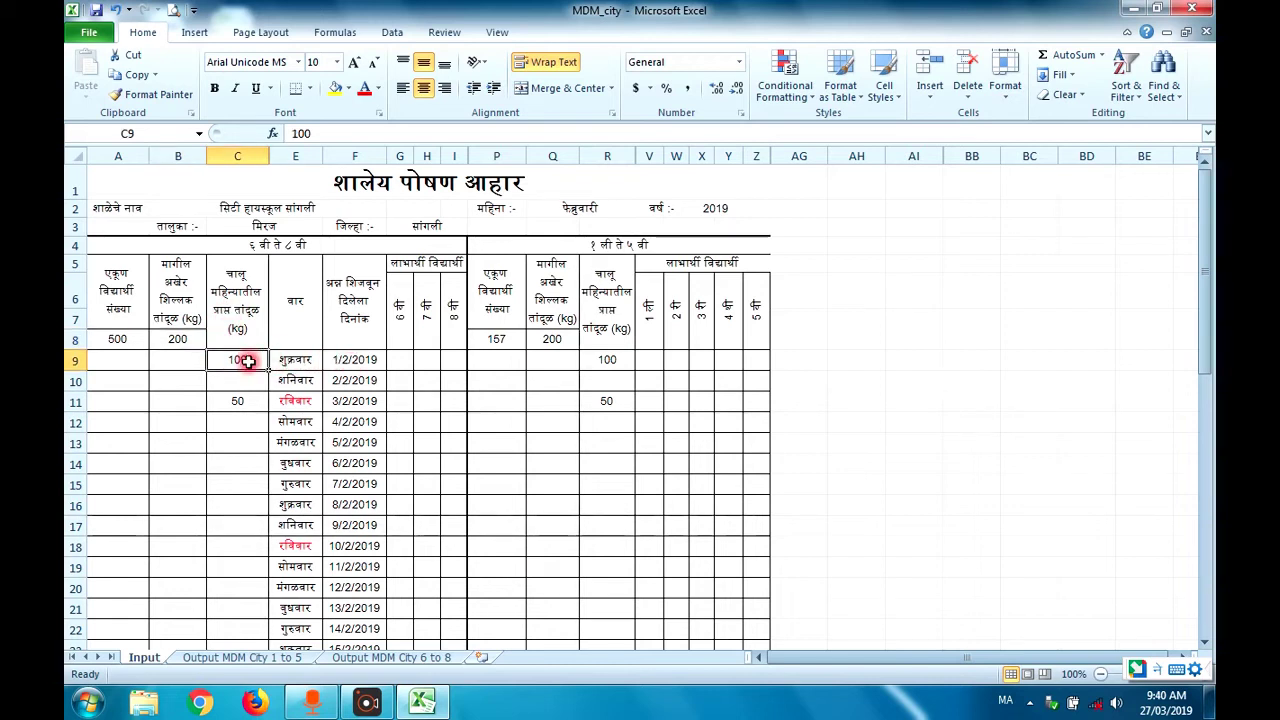
click(353, 359)
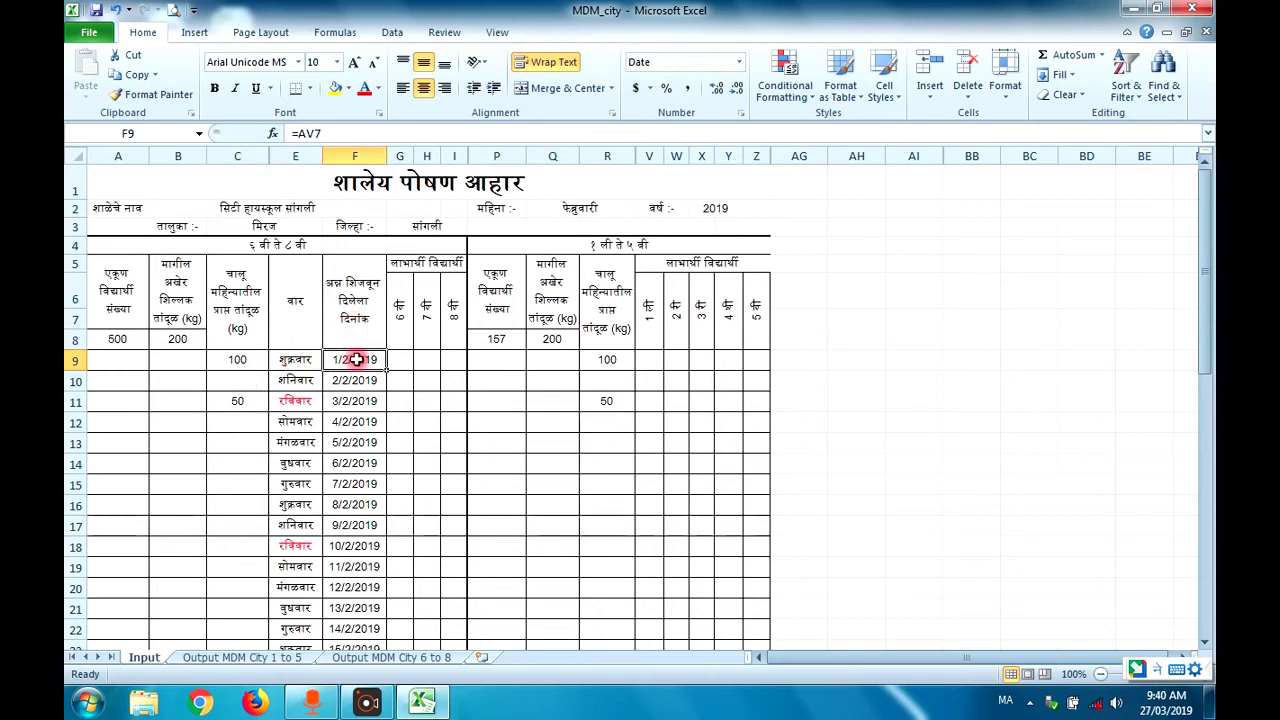
Enter the 1/2/2019 beneficiary students for classes 6, 7 and 8 as 90, 86 and 92, using English digits.
click(399, 362)
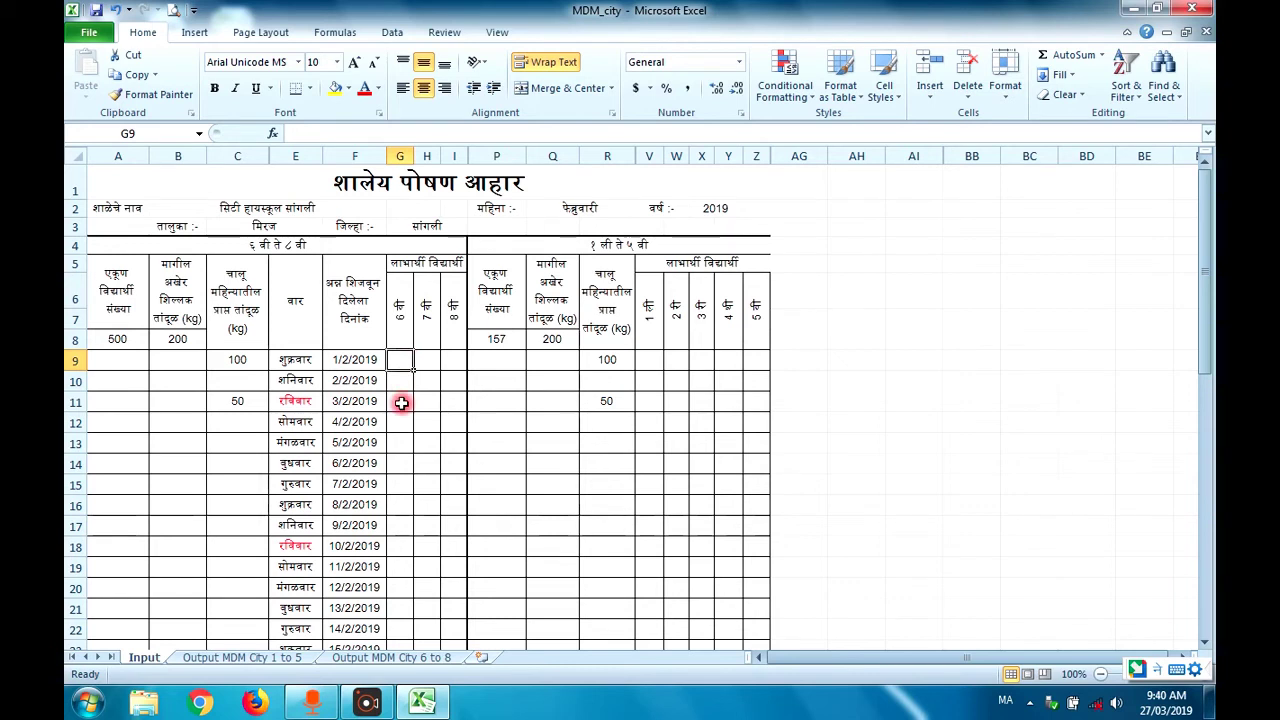
text(90)
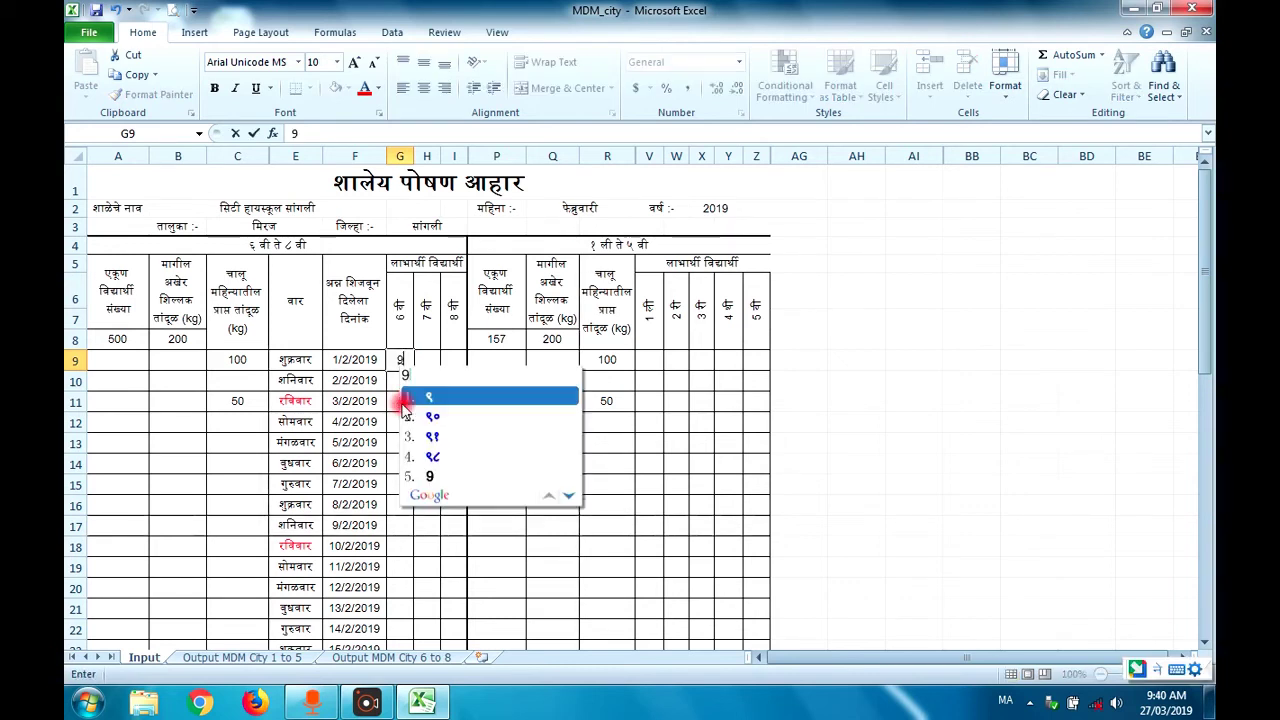
key(BackSpace)
key(BackSpace)
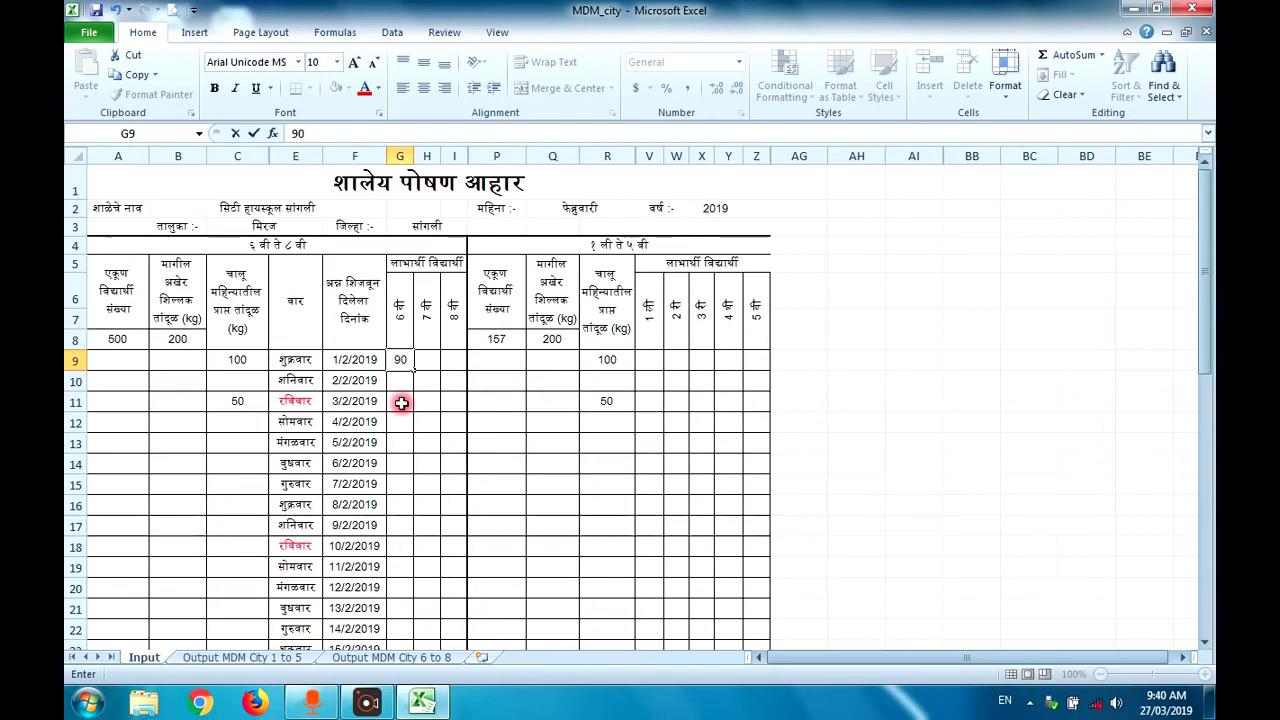
key(Tab)
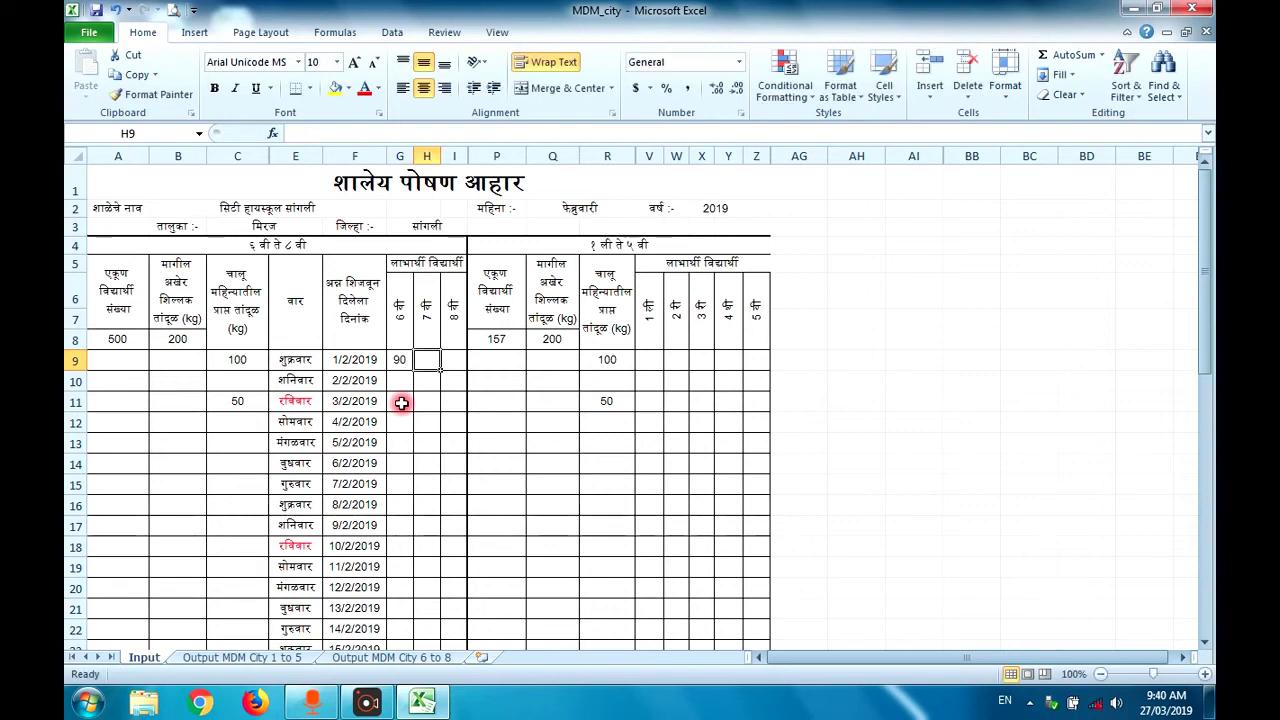
text(86)
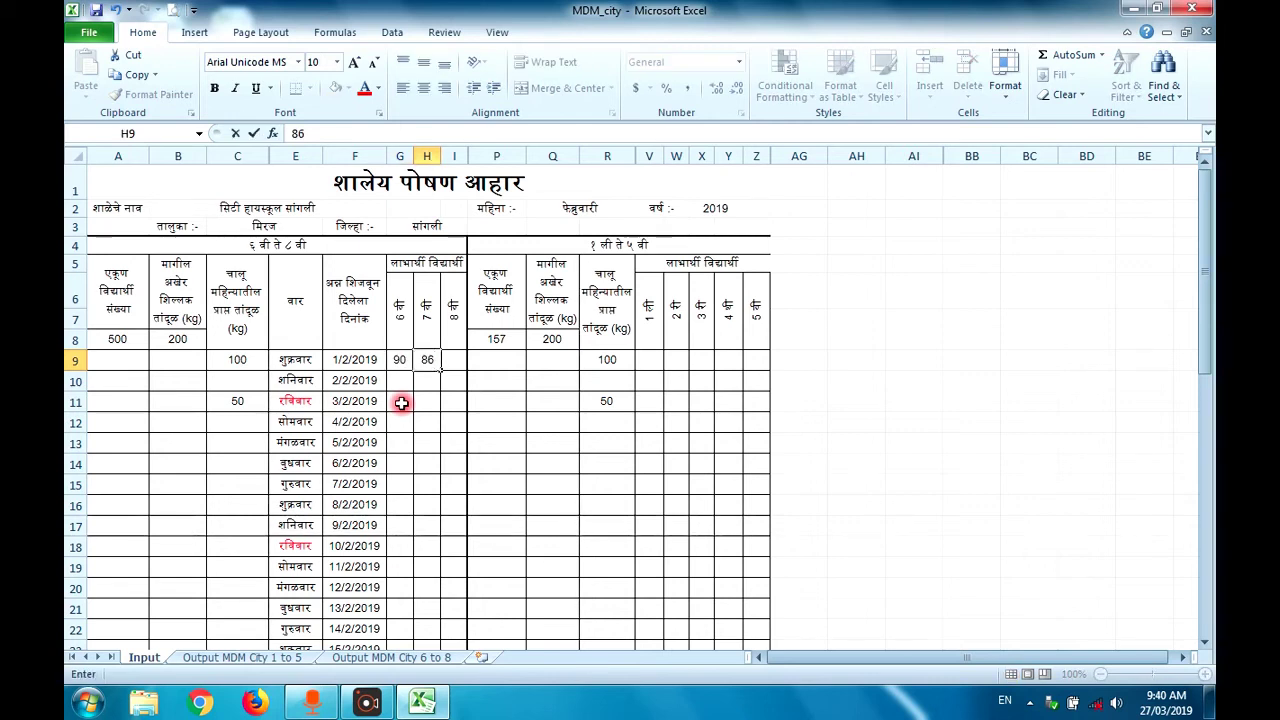
key(Tab)
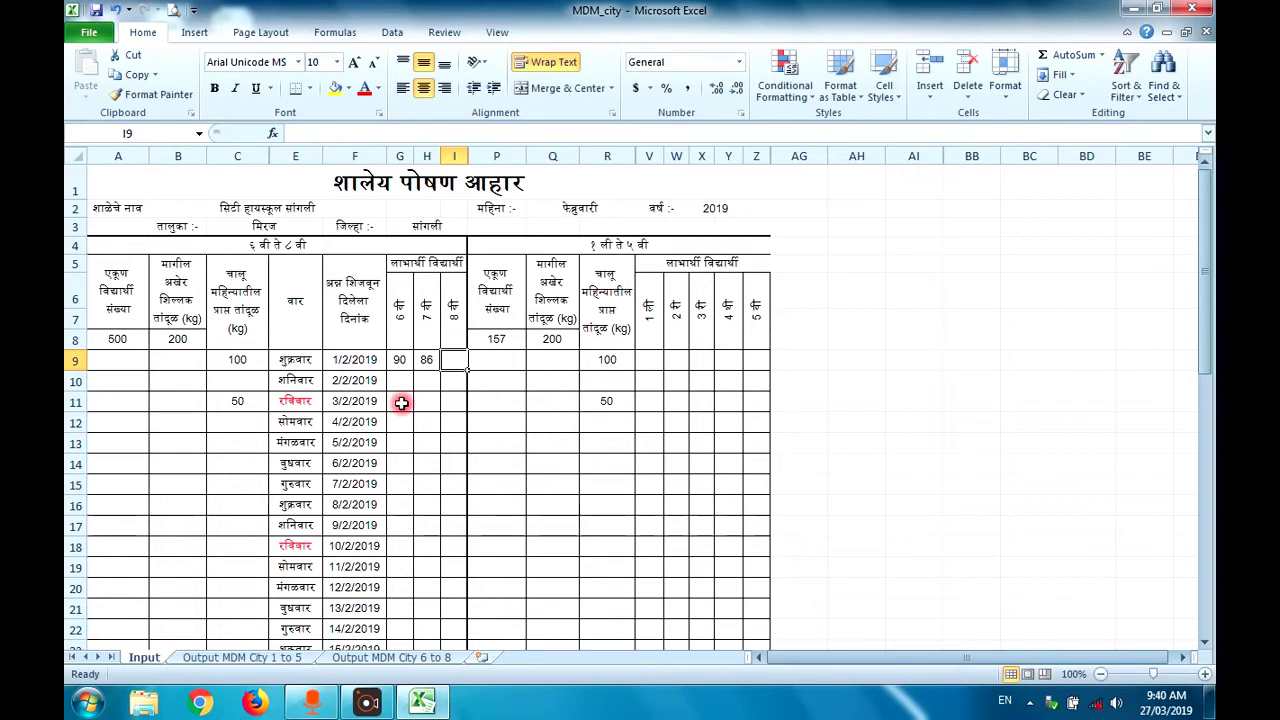
text(92)
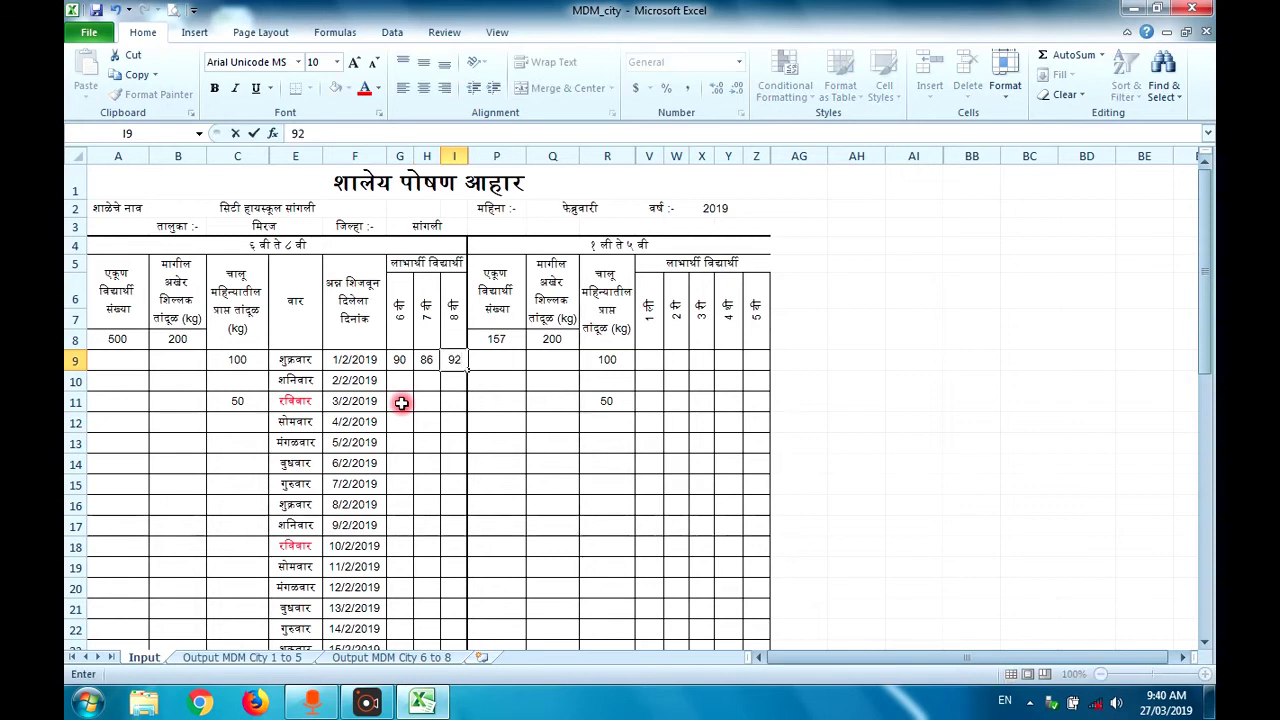
key(Tab)
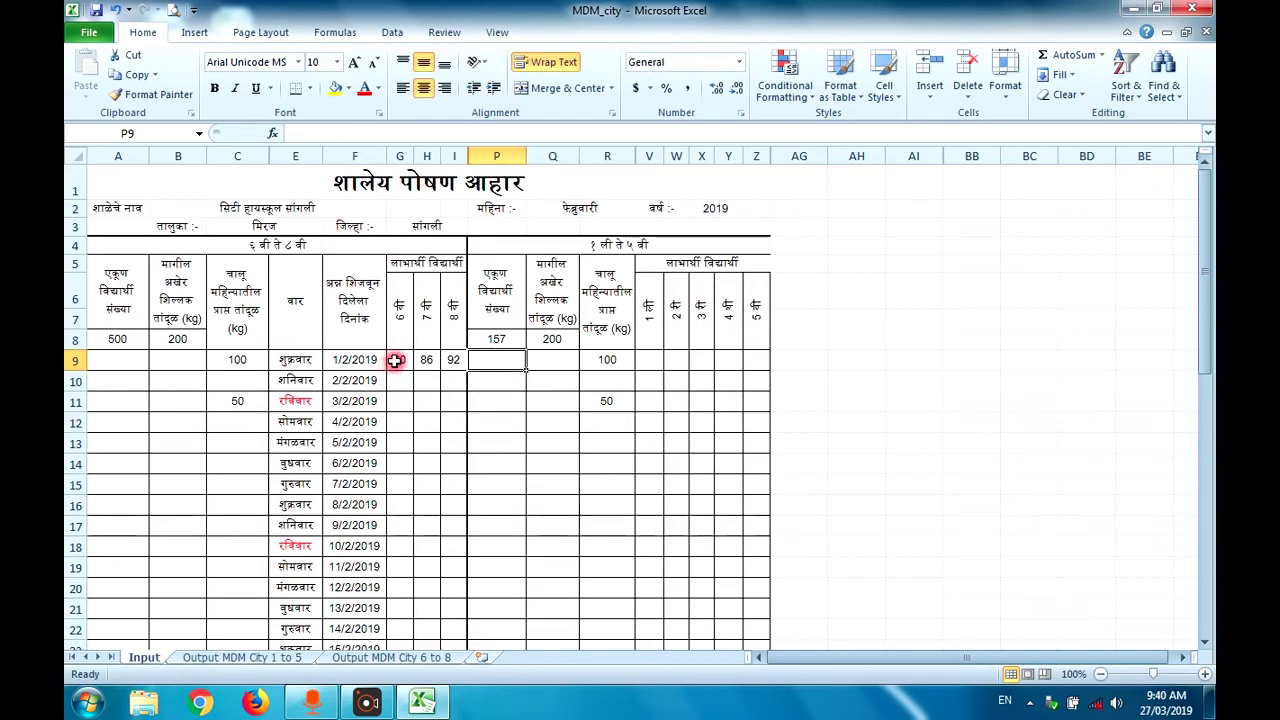
click(397, 361)
drag(397, 361, 454, 362)
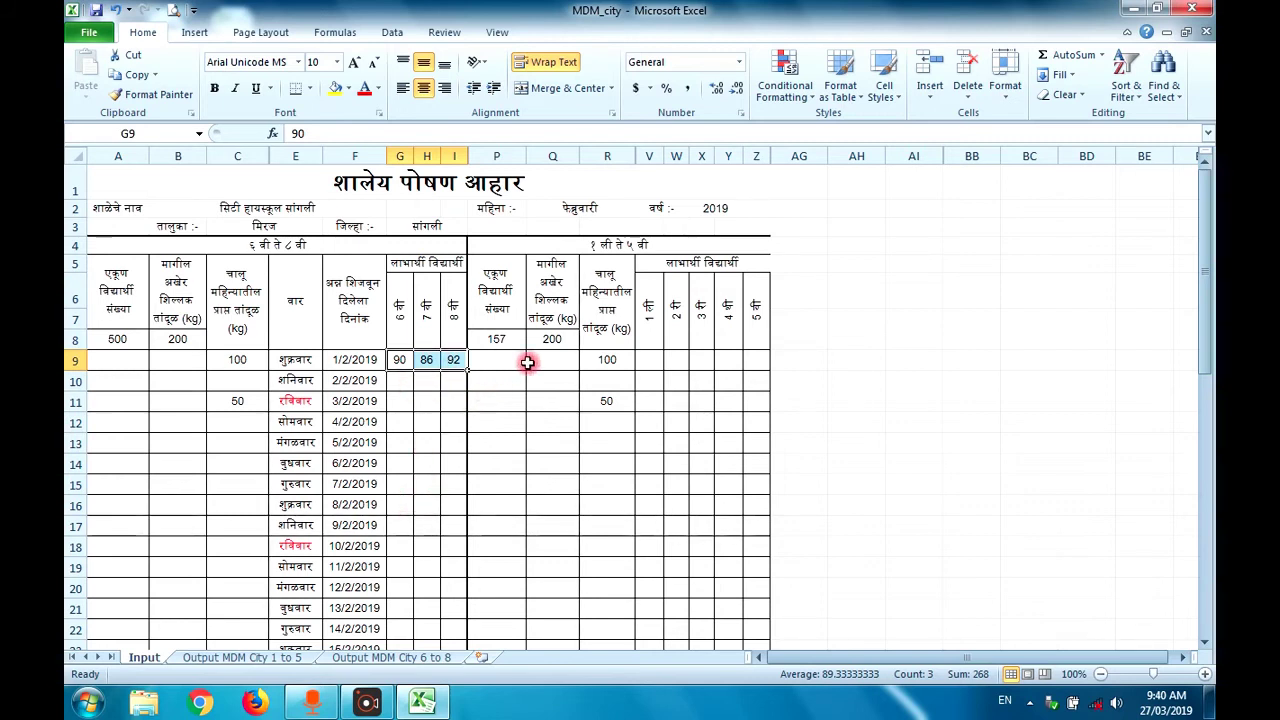
Enter the 1/2/2019 beneficiary students for classes 1 to 5 as 45, 56, 44, 75 and 77.
click(648, 358)
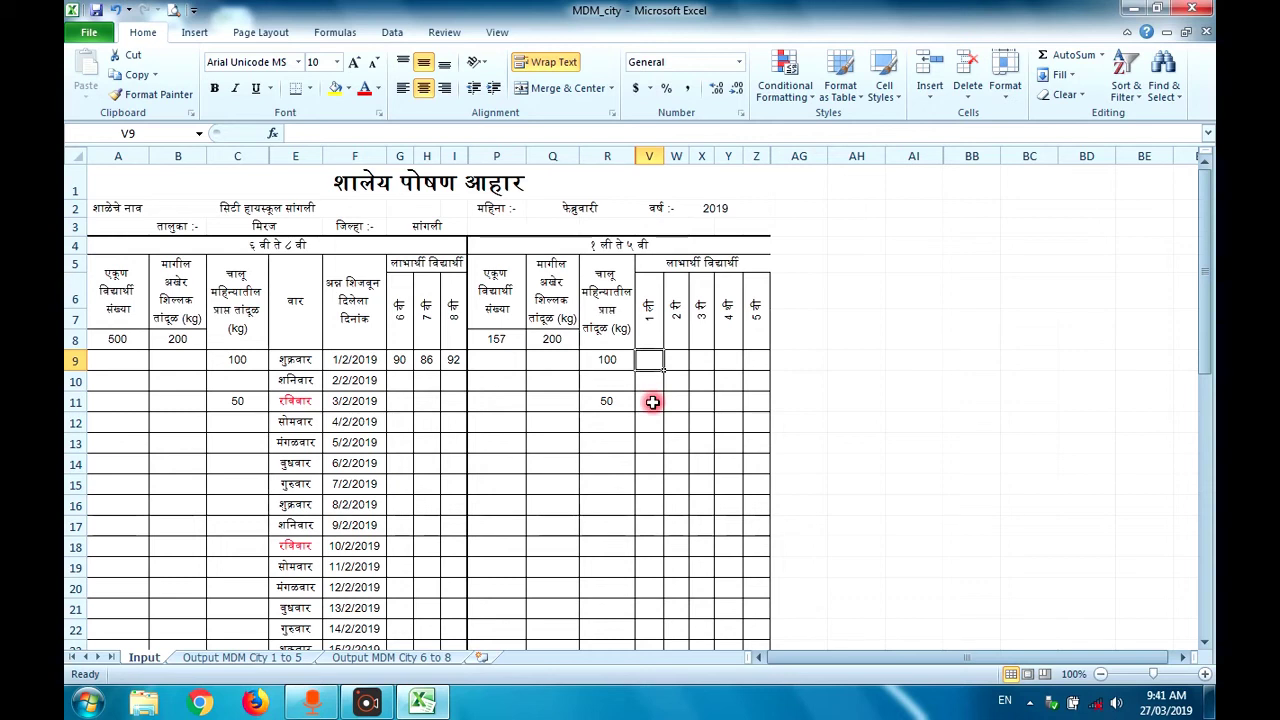
text(45)
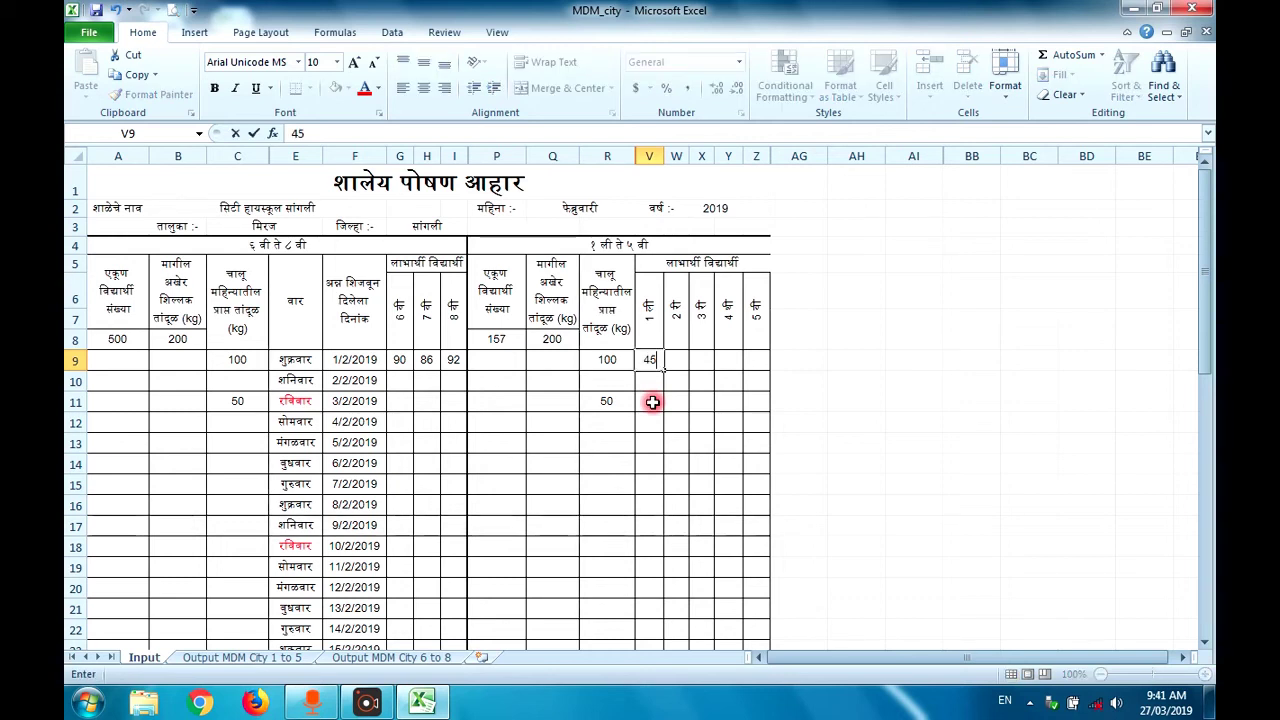
key(Tab)
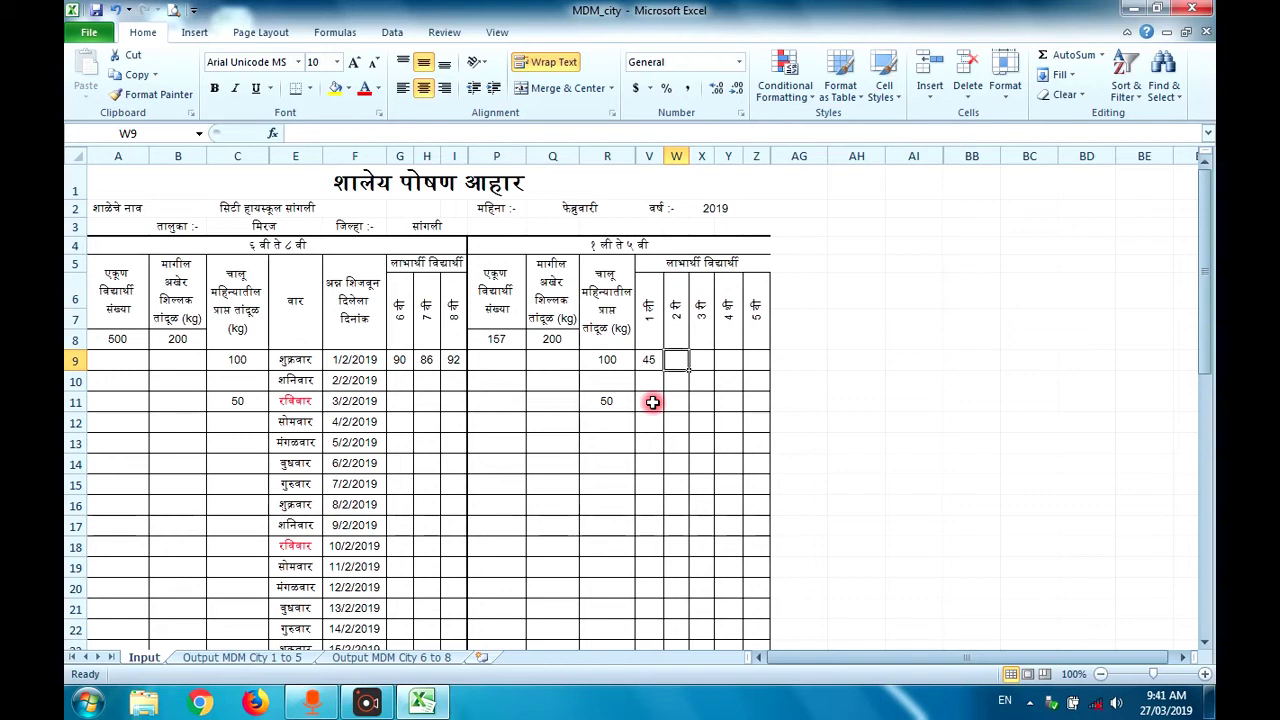
text(56)
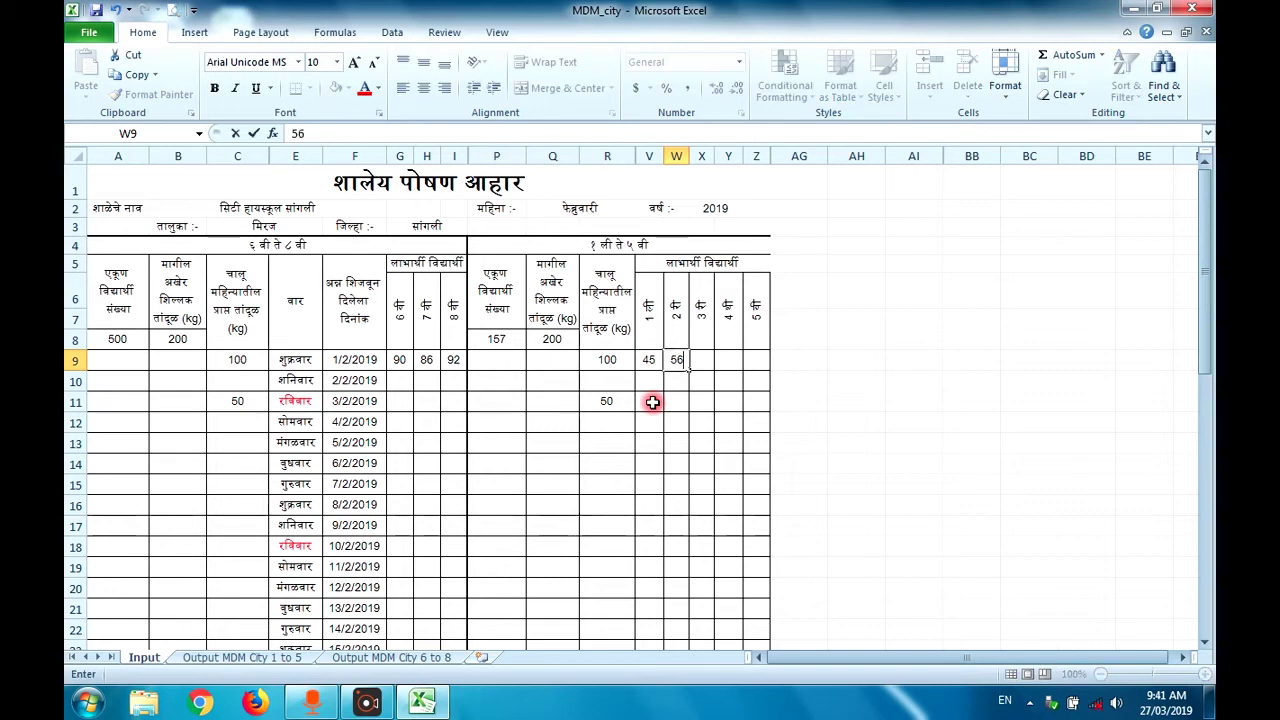
key(Tab)
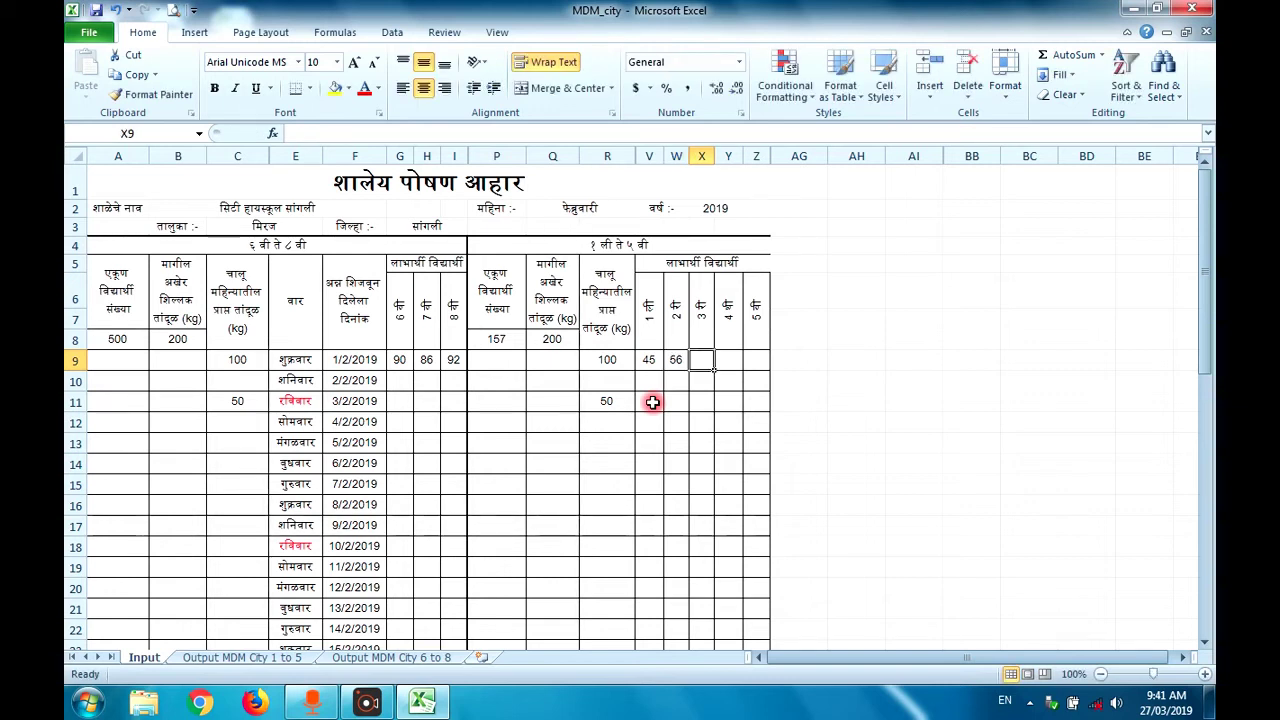
text(44)
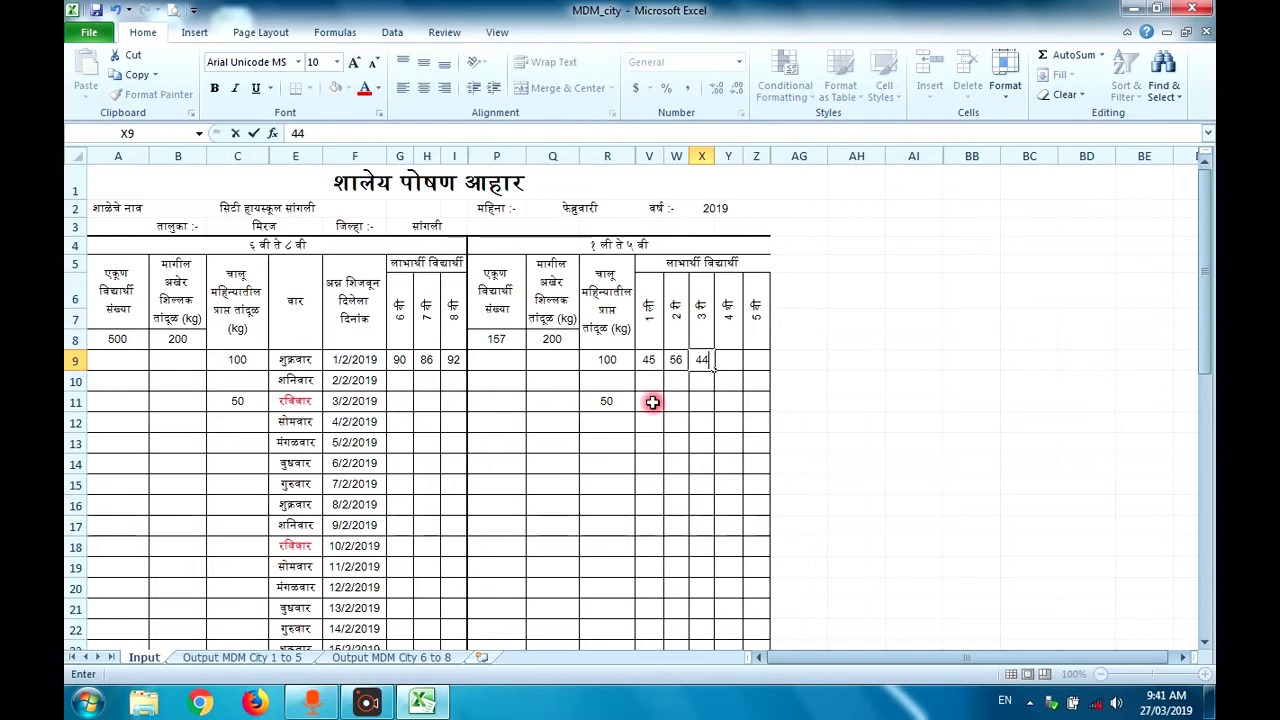
key(Tab)
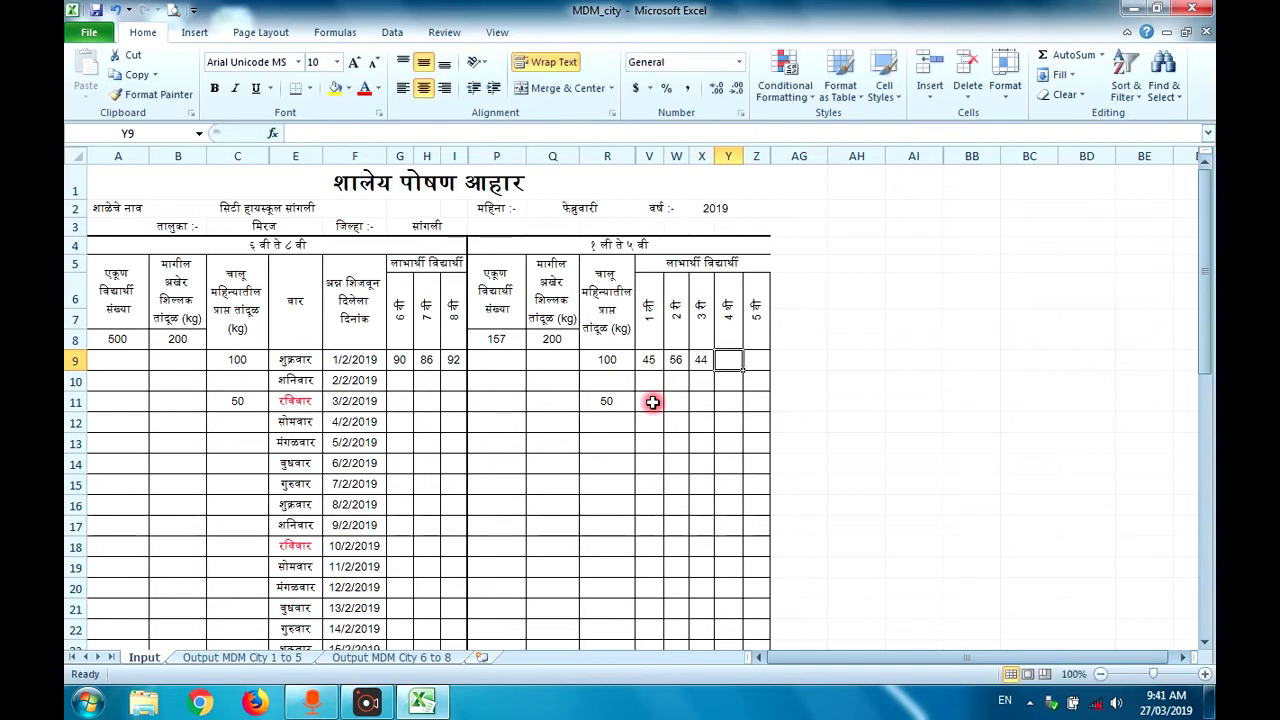
text(75)
key(Tab)
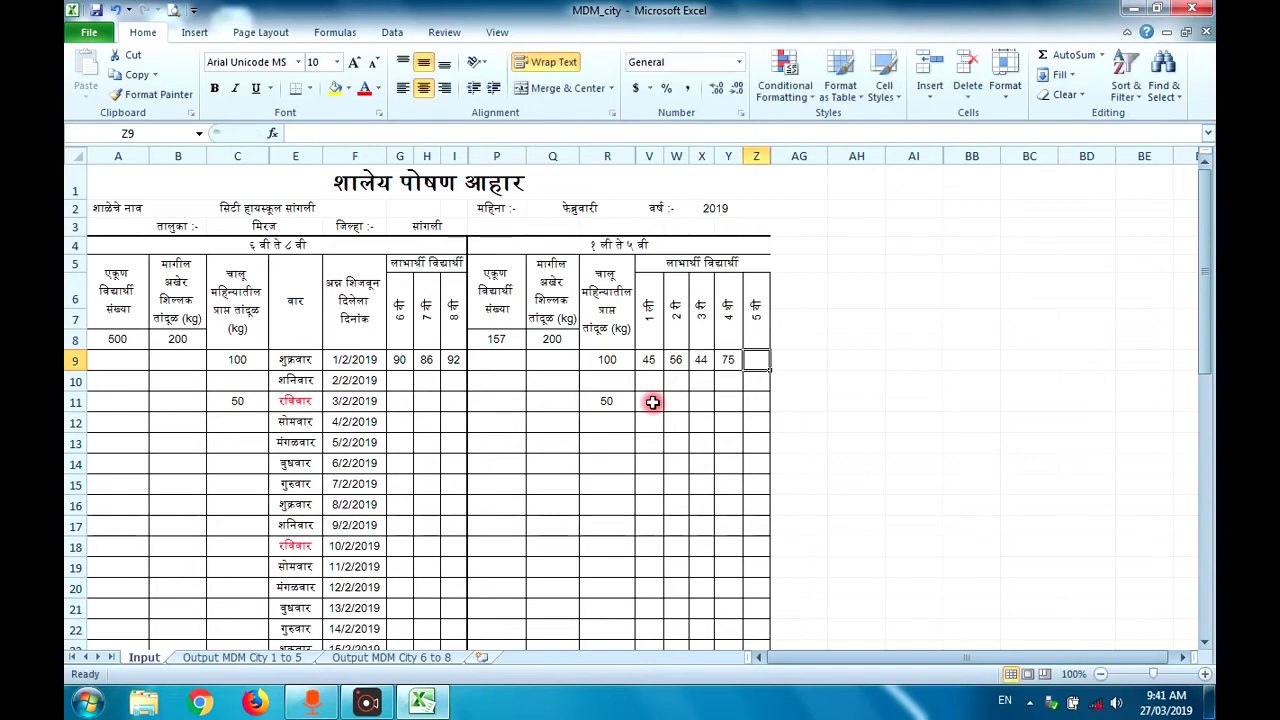
text(77)
key(Tab)
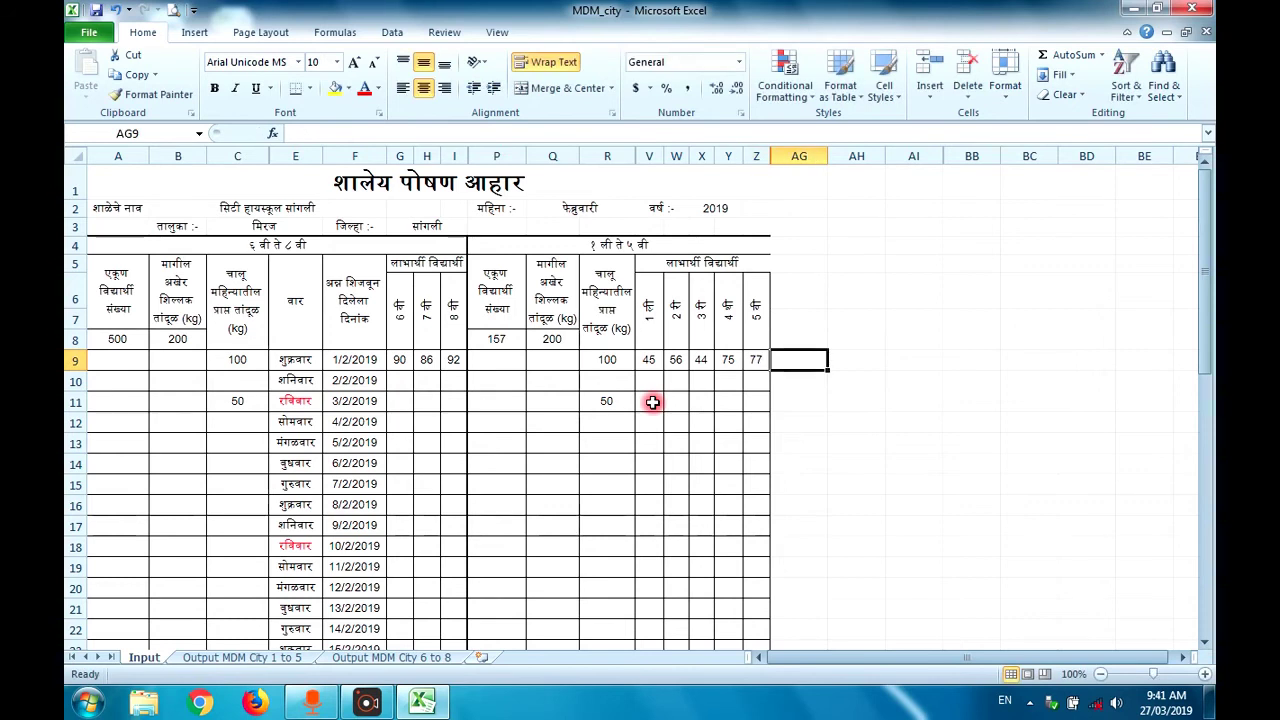
Check the 1/2/2019 entries on the Output MDM City 1 to 5 sheet and compare its total students with the Input sheet's class 1–5 figure.
click(399, 359)
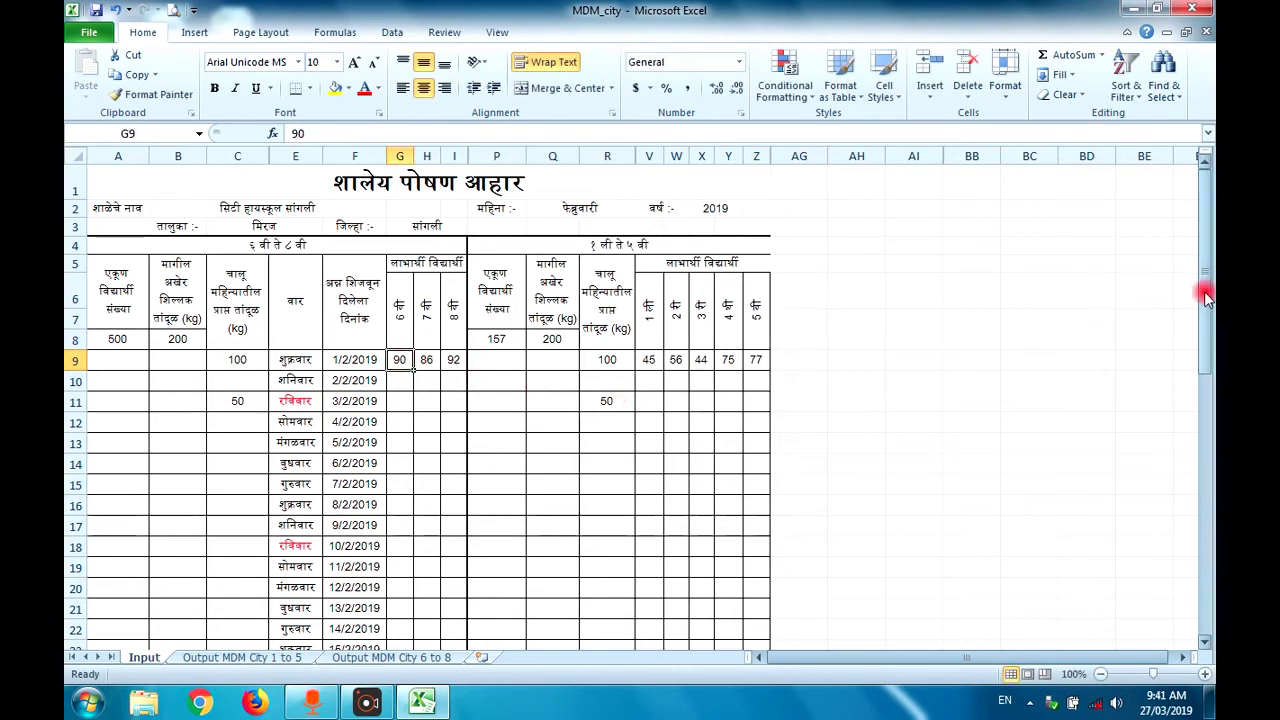
mouse_move(1206, 252)
mouse_down()
mouse_move(1207, 457)
mouse_move(1200, 274)
mouse_up()
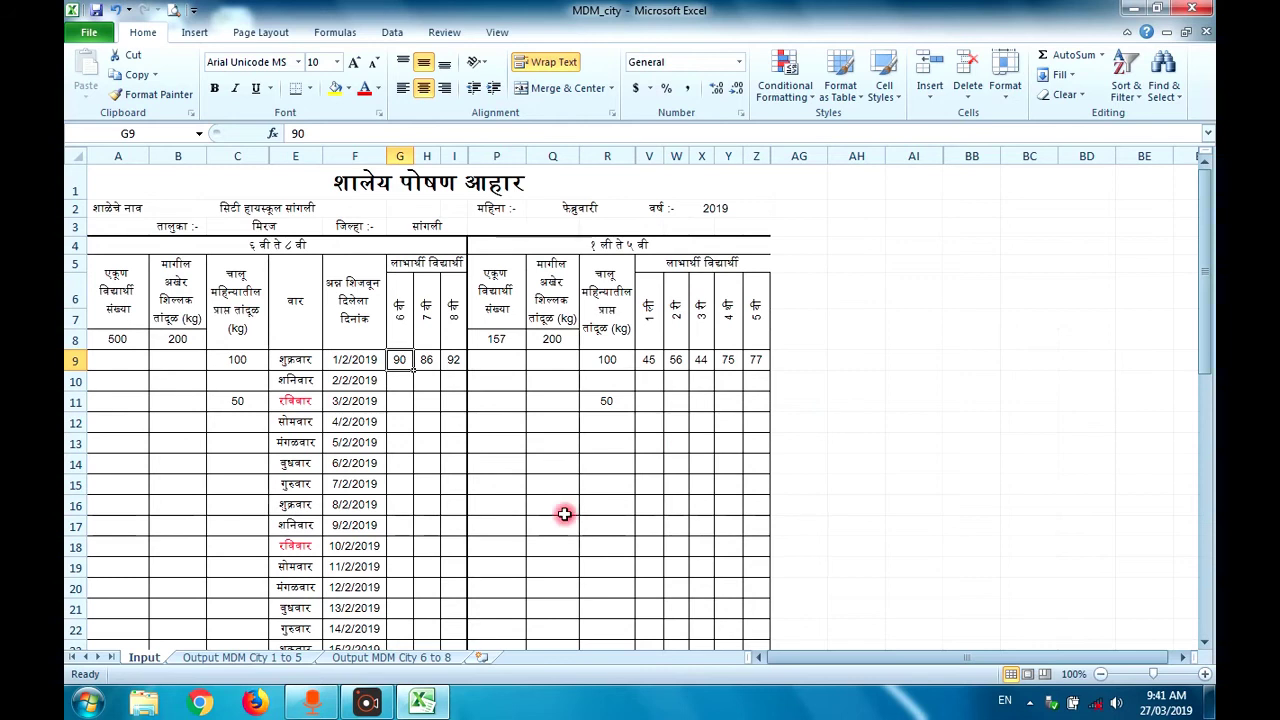
click(231, 658)
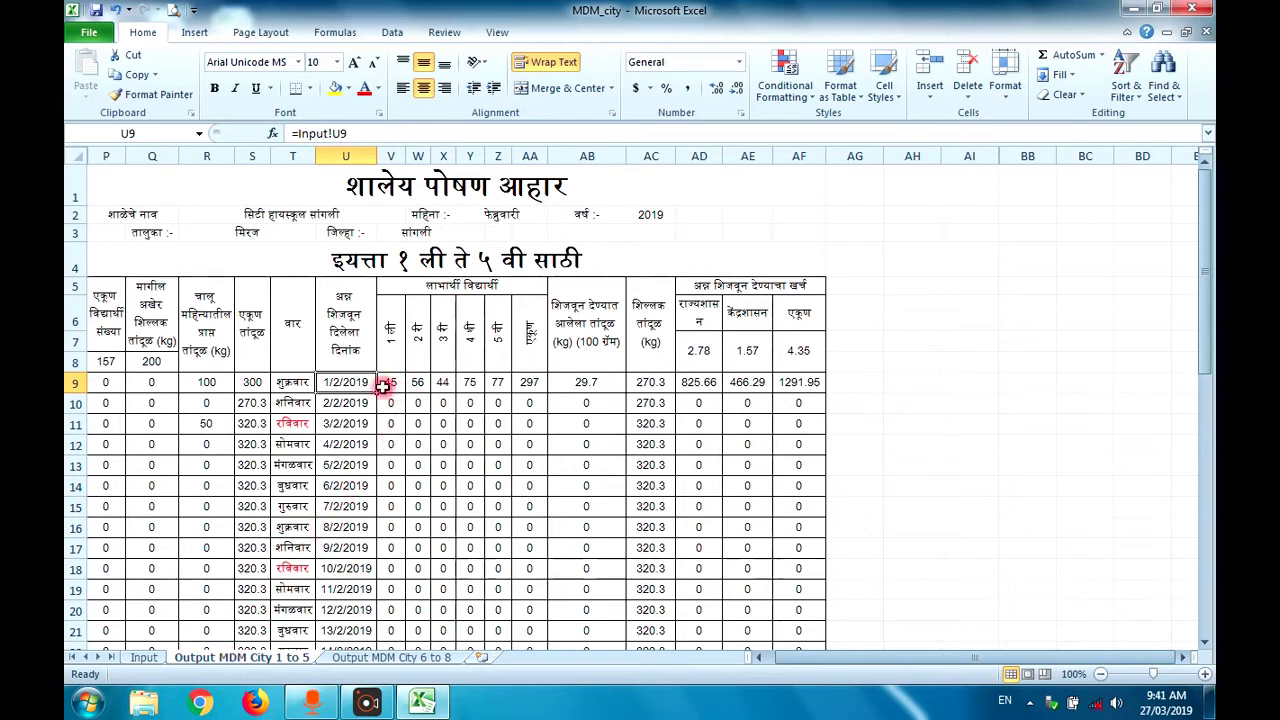
click(117, 362)
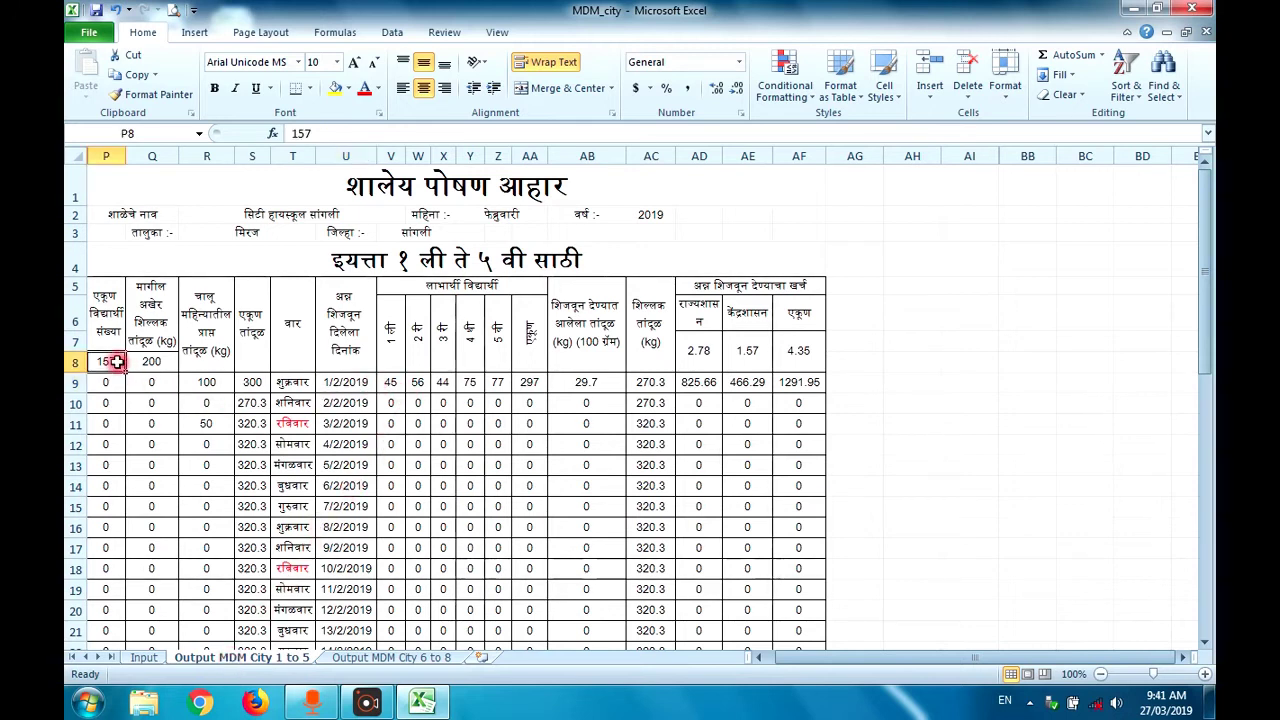
click(146, 659)
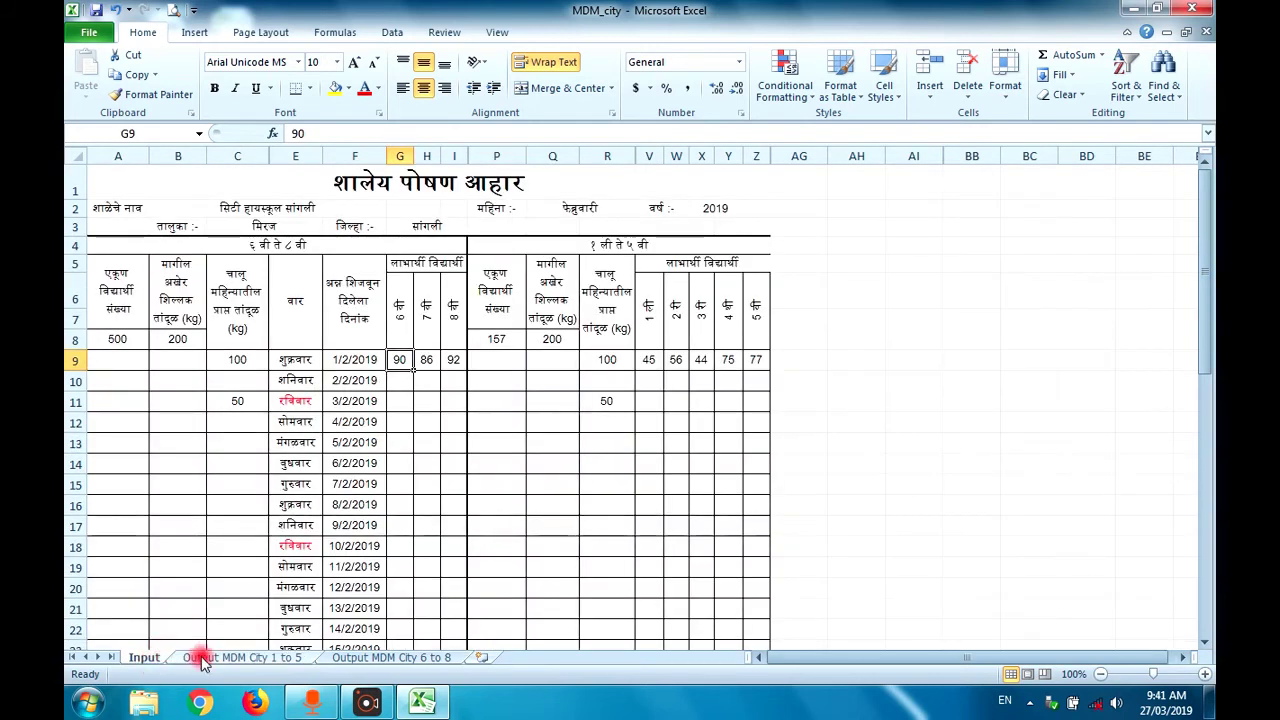
click(200, 659)
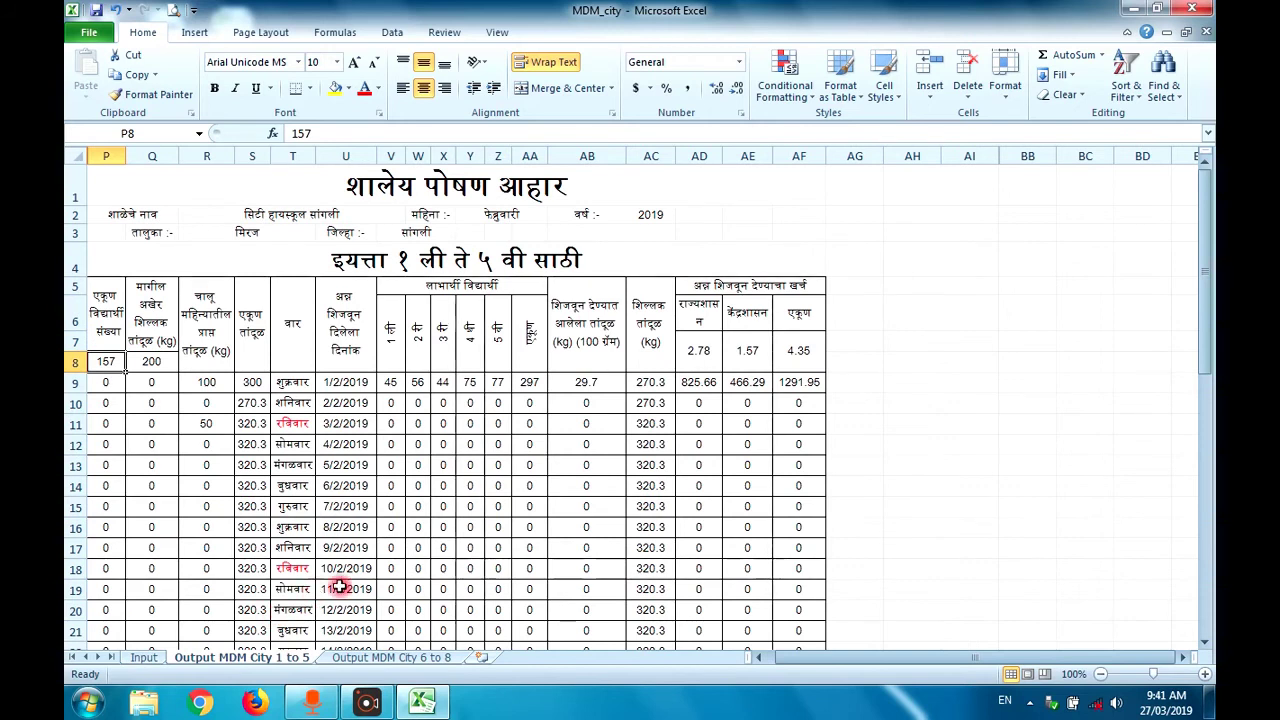
click(163, 657)
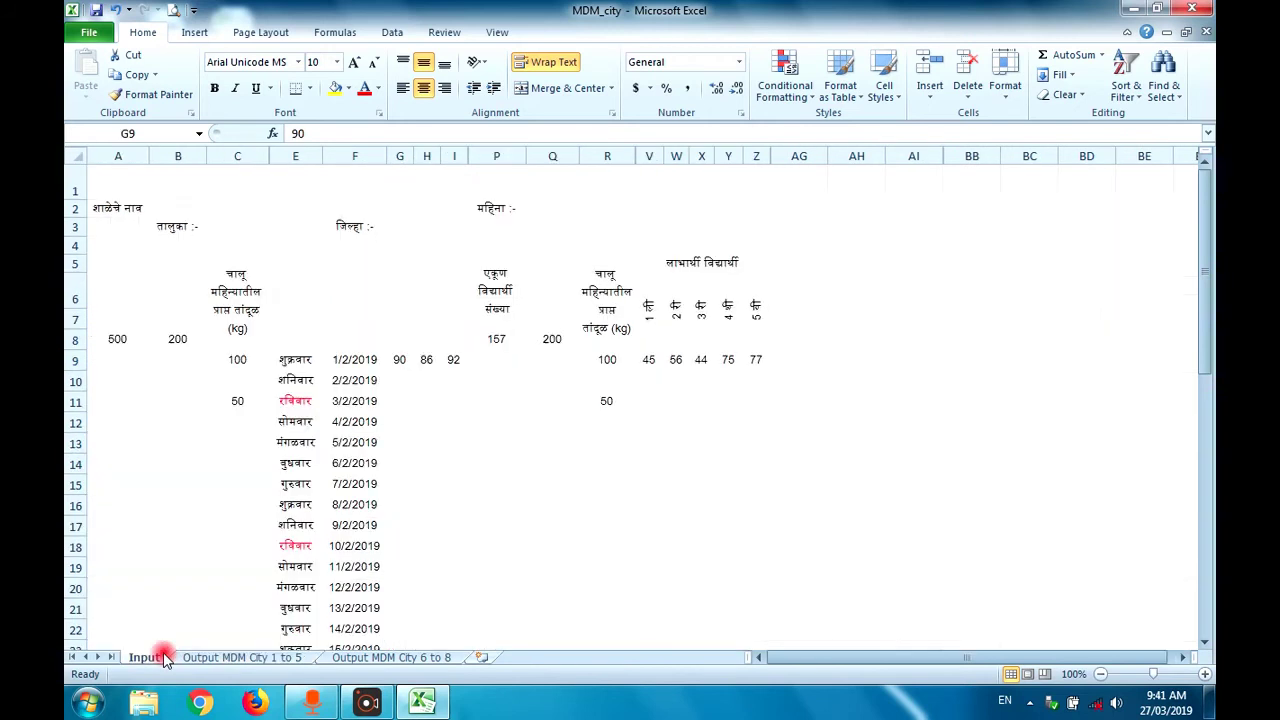
click(502, 336)
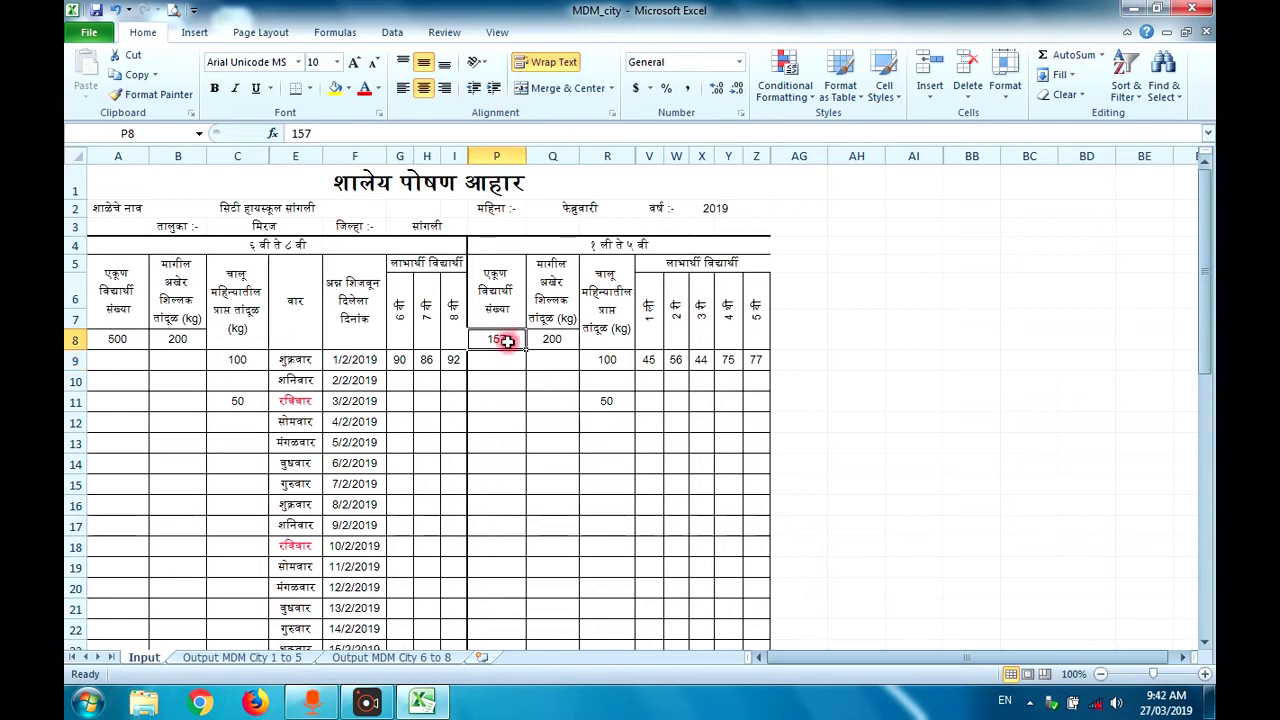
Check the total students and the previous, received and total rice on the Output MDM City 1 to 5 sheet against the Input sheet.
click(258, 659)
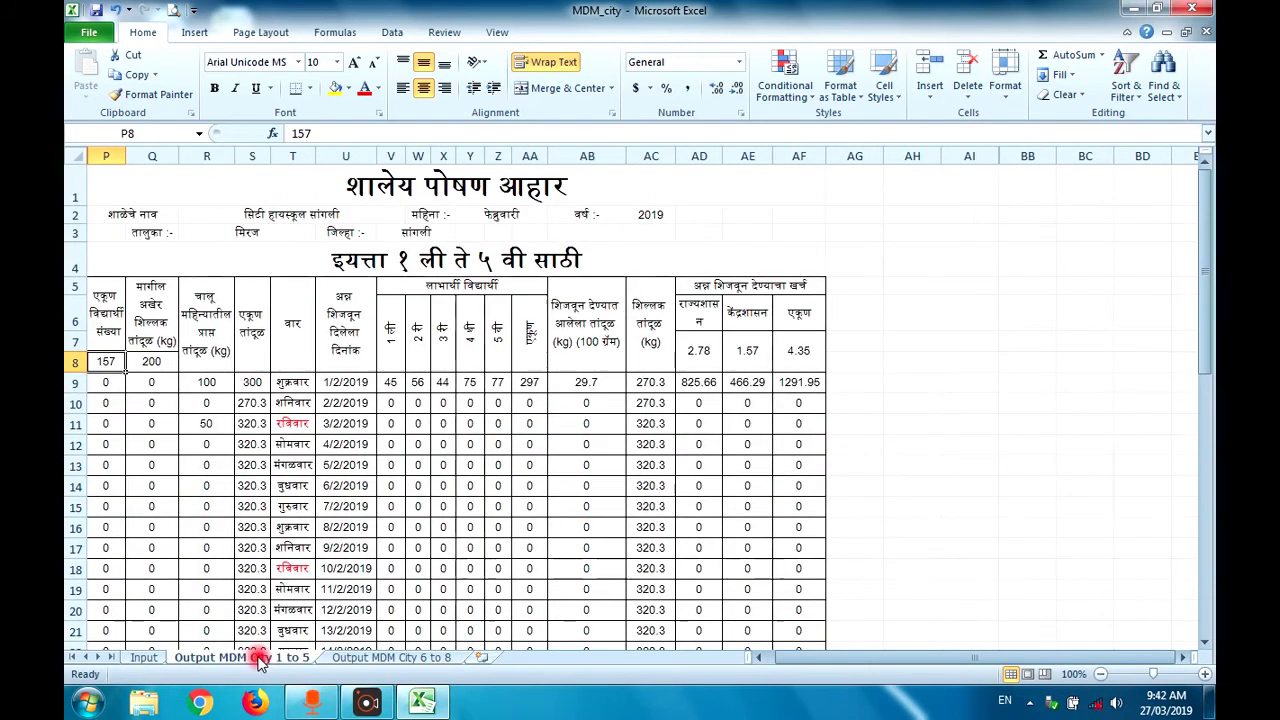
click(144, 367)
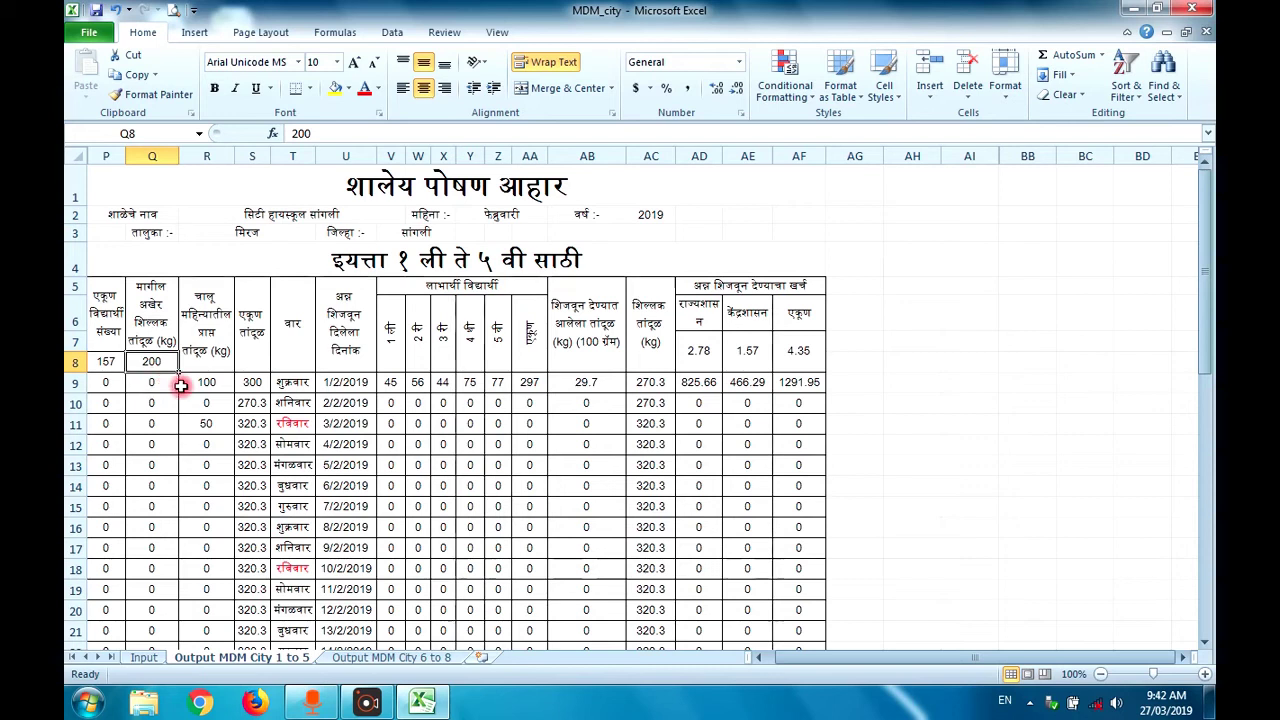
click(146, 657)
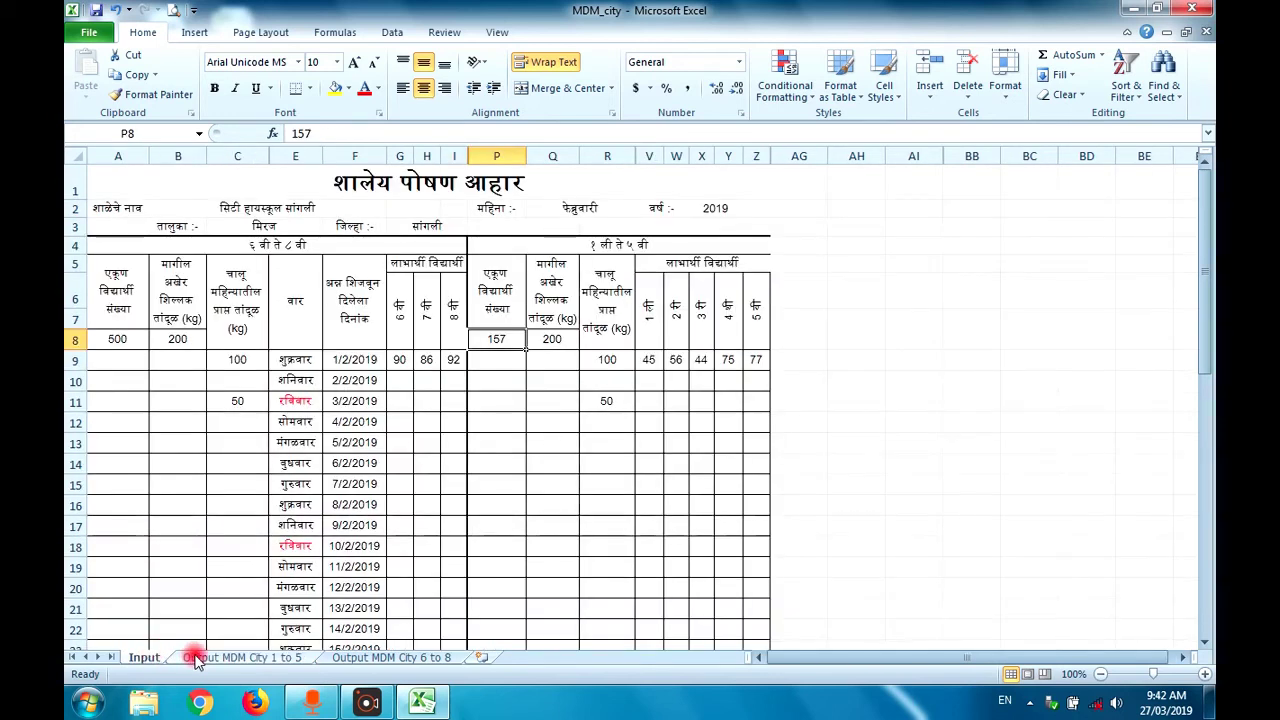
click(197, 658)
click(208, 383)
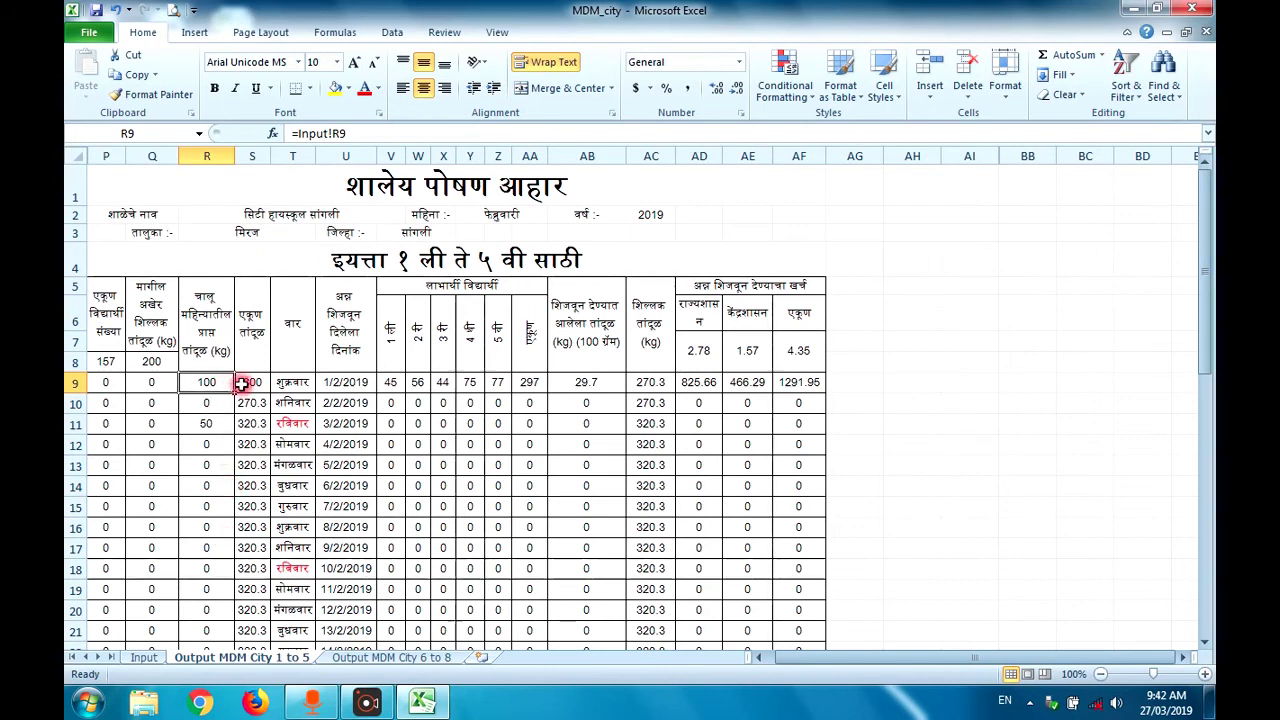
click(249, 383)
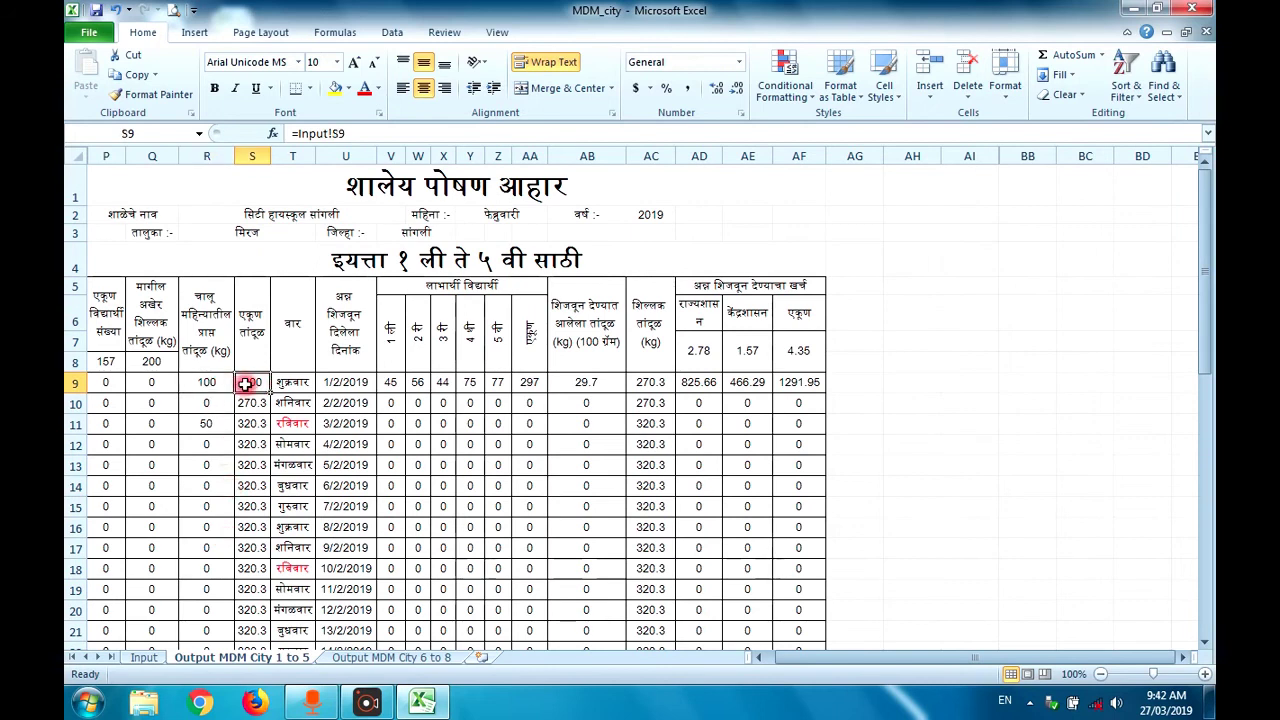
Examine the 1/2/2019 beneficiary students, their total, the cooked rice and the state and central cooking costs on the class 1–5 output.
click(394, 382)
click(418, 384)
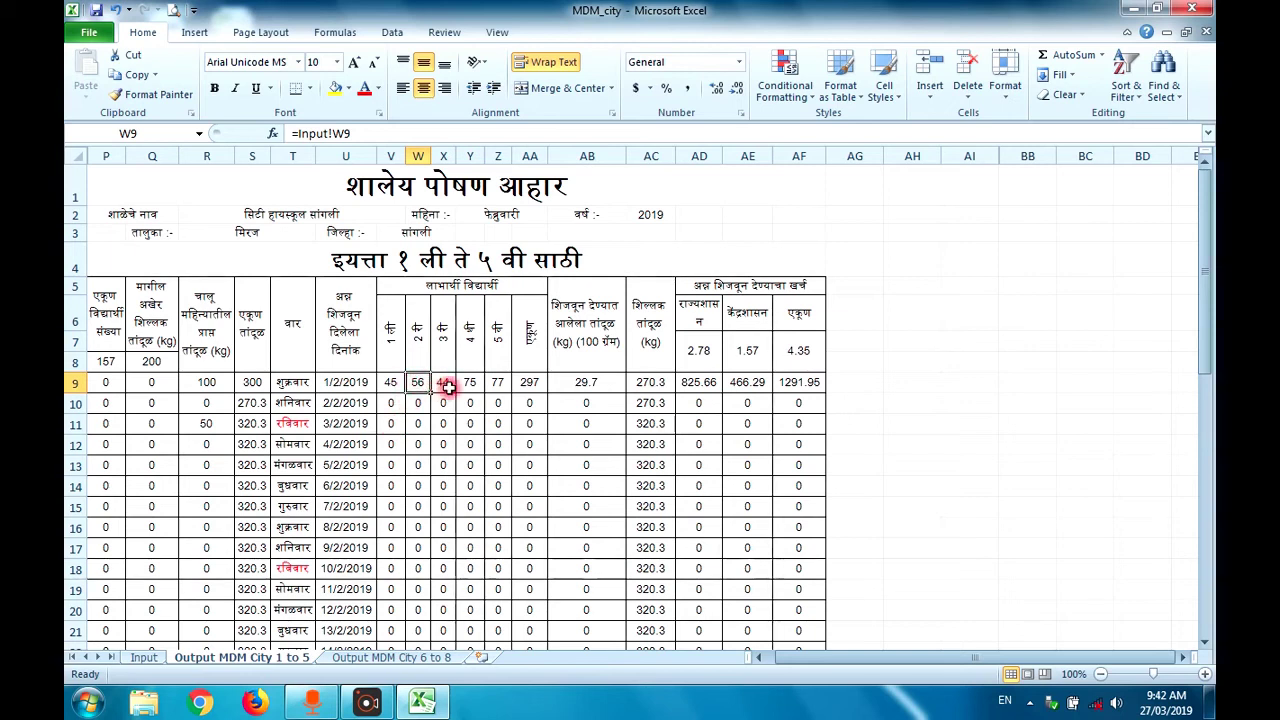
click(529, 384)
click(570, 381)
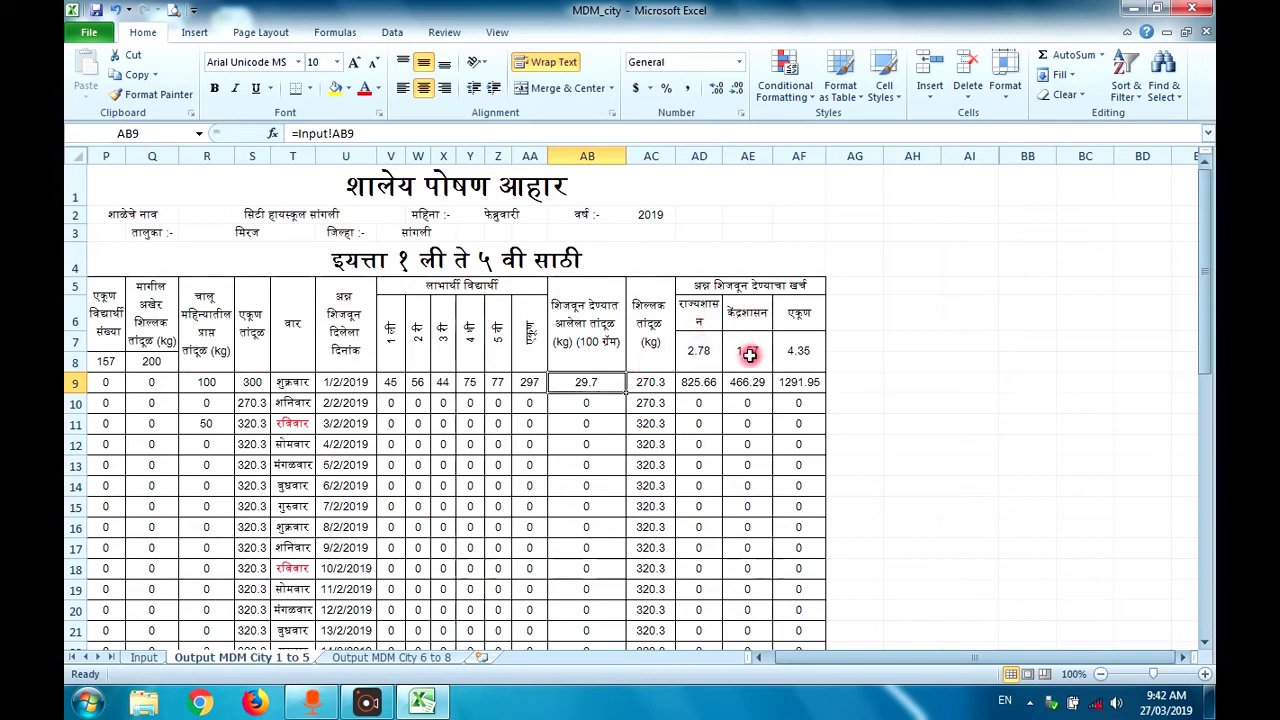
click(692, 386)
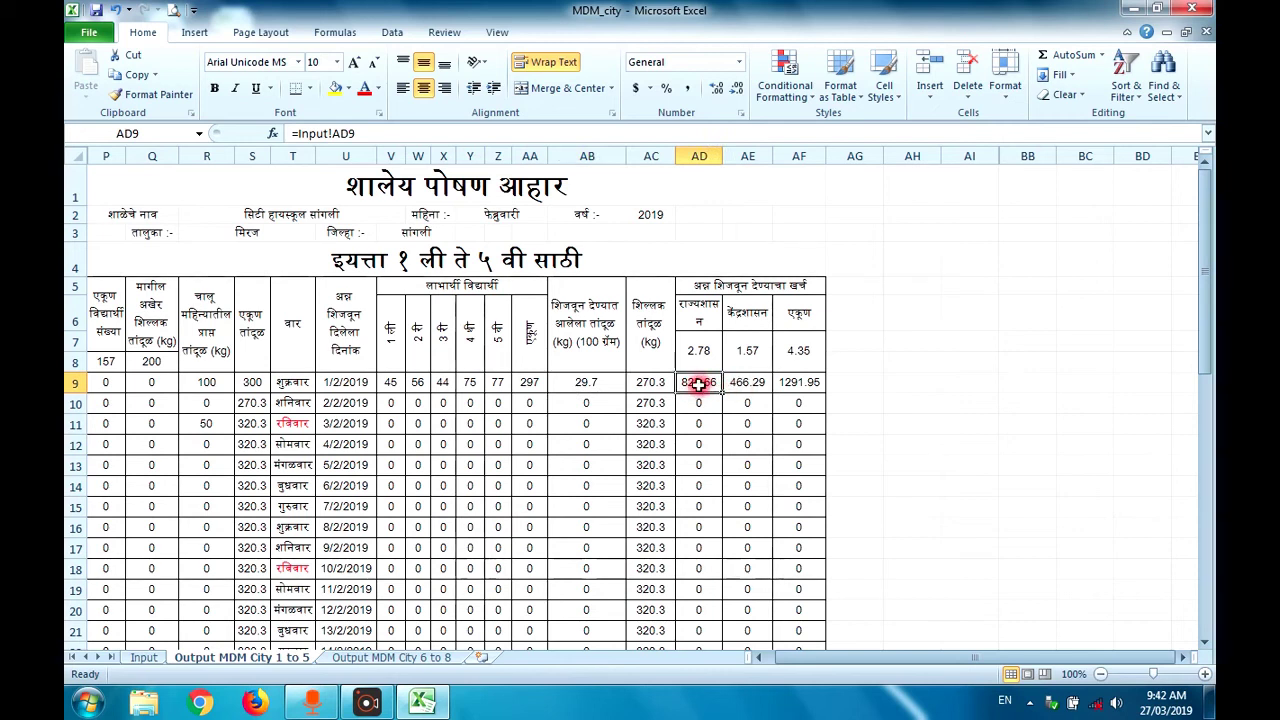
drag(697, 383, 738, 384)
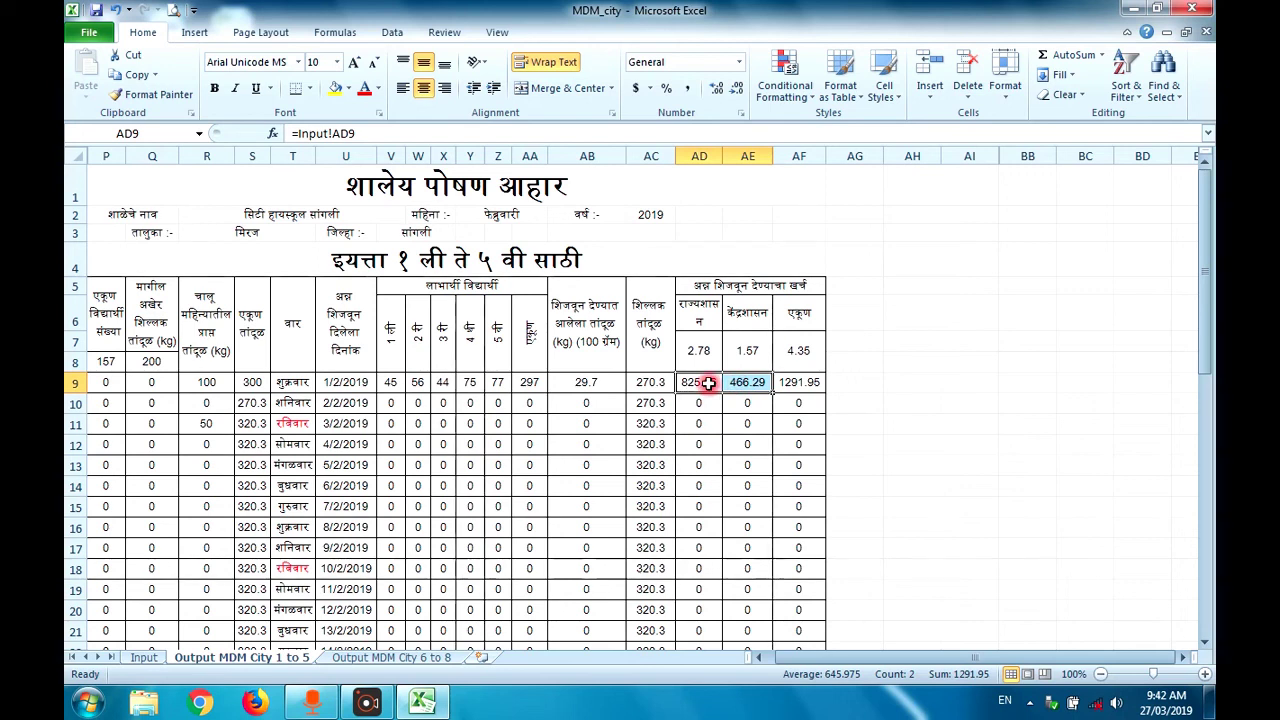
Look through the class 1–5 output sheet's daily February rows down to 26/2/2019 and back up to the sheet's headings and first dates.
click(439, 480)
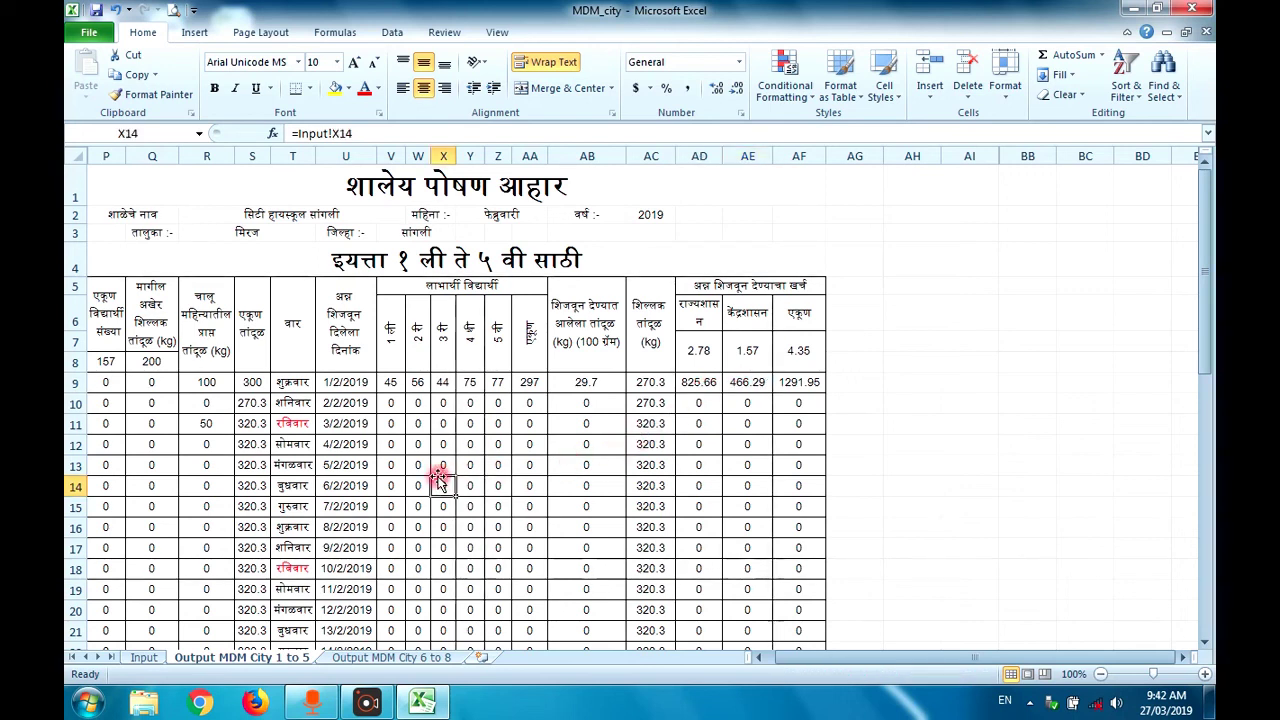
key(Down)
key(Down)
key(Down)
key(Down)
key(Down)
key(Down)
key(Down)
key(Down)
key(Down)
key(Down)
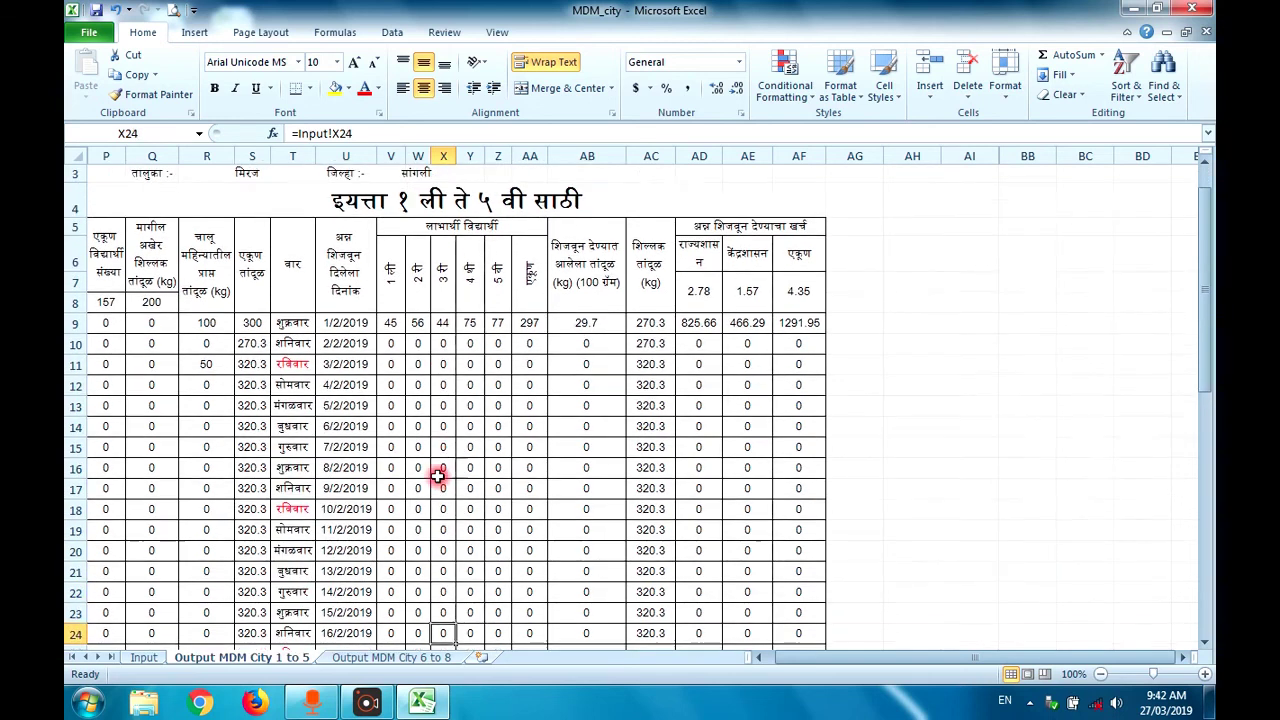
key(Down)
key(Down)
key(Down)
key(Down)
key(Down)
key(Down)
key(Down)
key(Down)
key(Down)
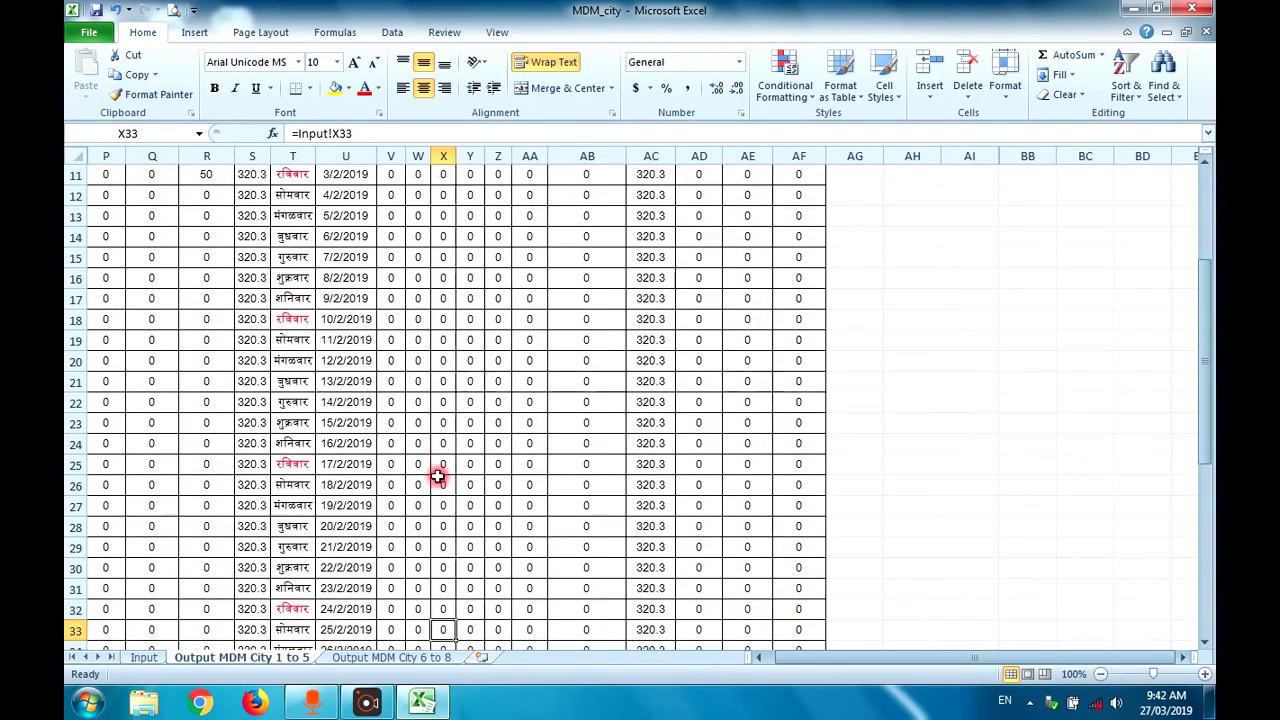
key(Down)
key(Left)
key(Left)
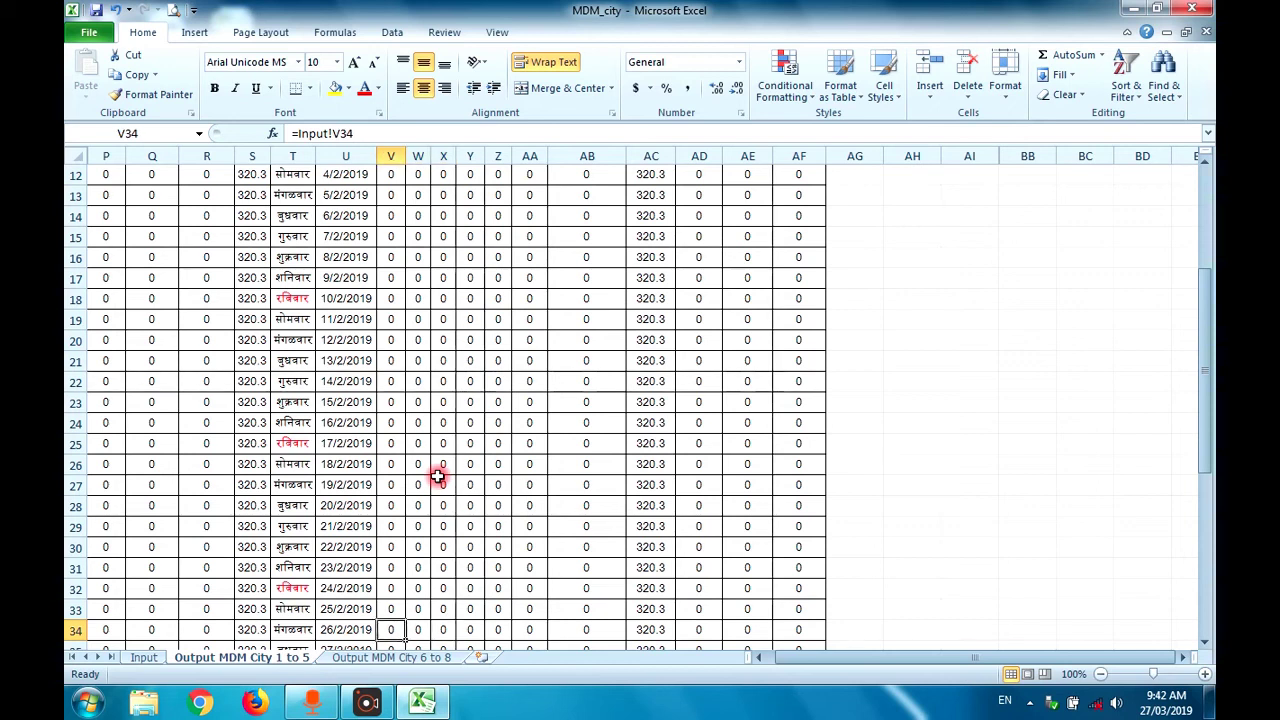
key(Up)
key(Up)
key(Up)
key(Up)
key(Up)
key(Up)
key(Up)
key(Up)
key(Up)
key(Up)
key(Up)
key(Up)
key(Up)
key(Up)
key(Up)
key(Up)
key(Up)
key(Up)
key(Up)
key(Up)
key(Up)
key(Up)
key(Up)
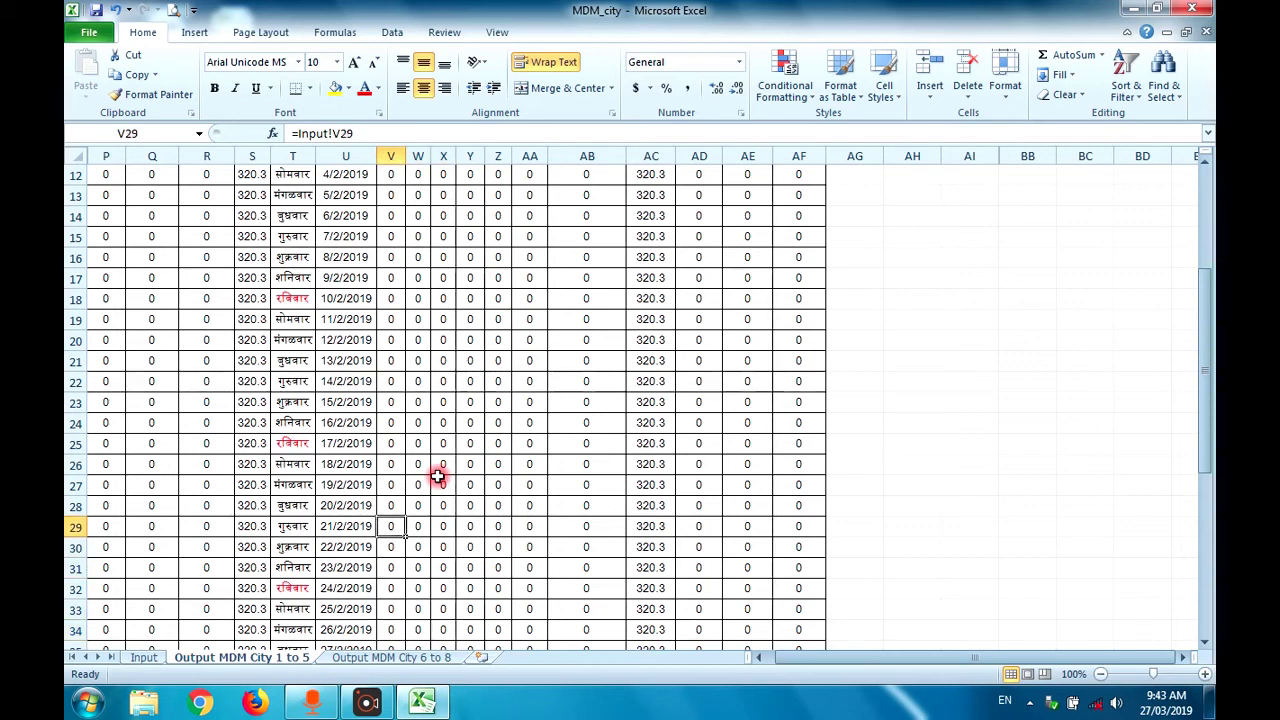
key(Up)
key(Up)
key(Up)
key(Up)
key(Up)
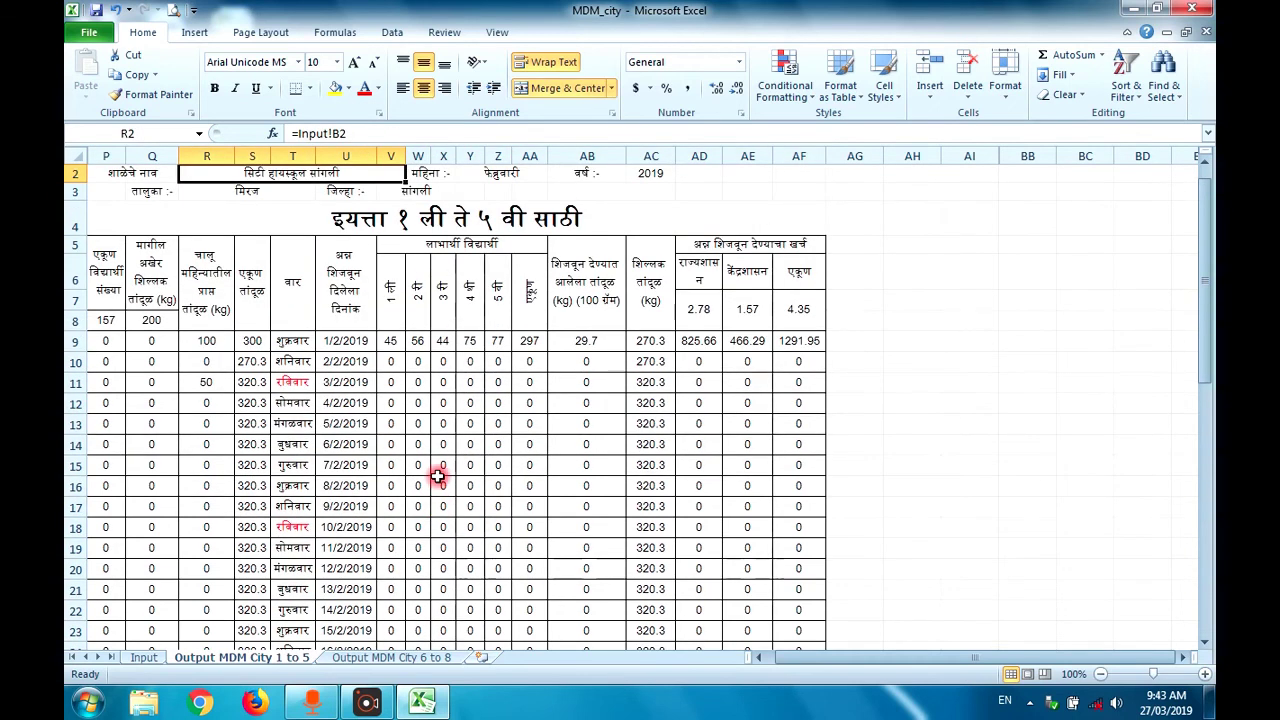
key(Down)
key(Down)
key(Down)
key(Down)
key(Down)
key(Down)
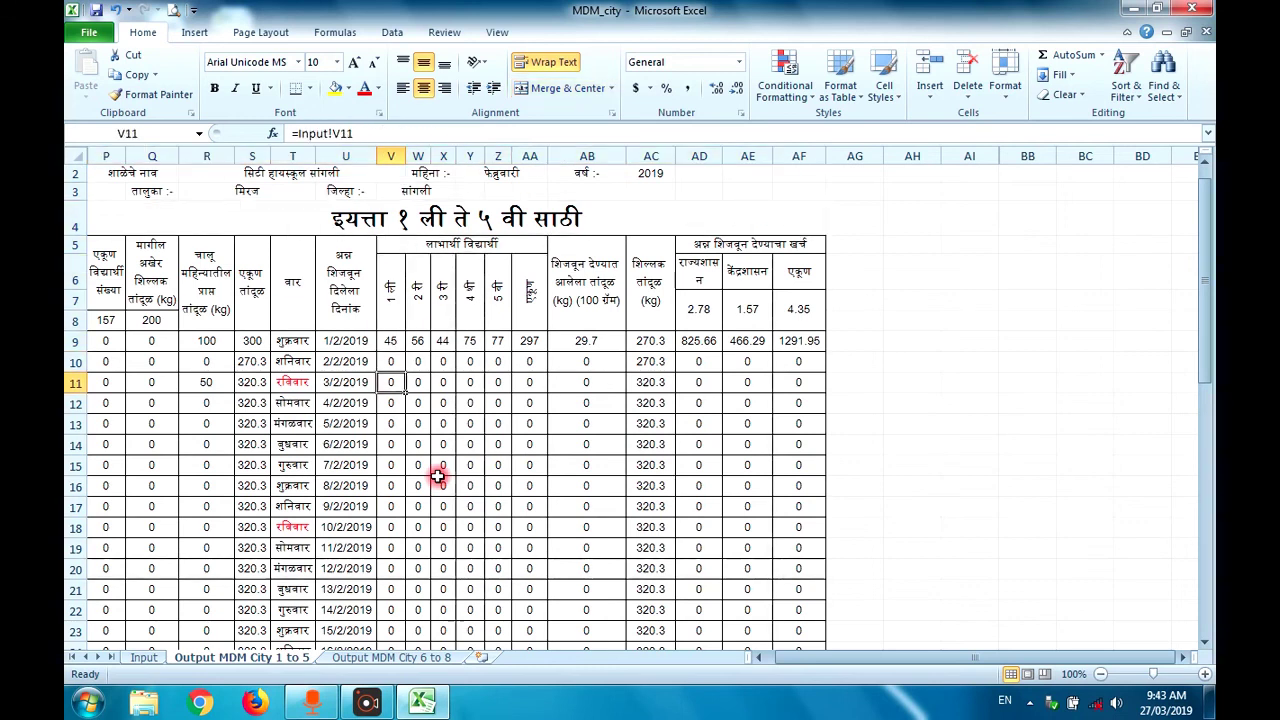
click(397, 462)
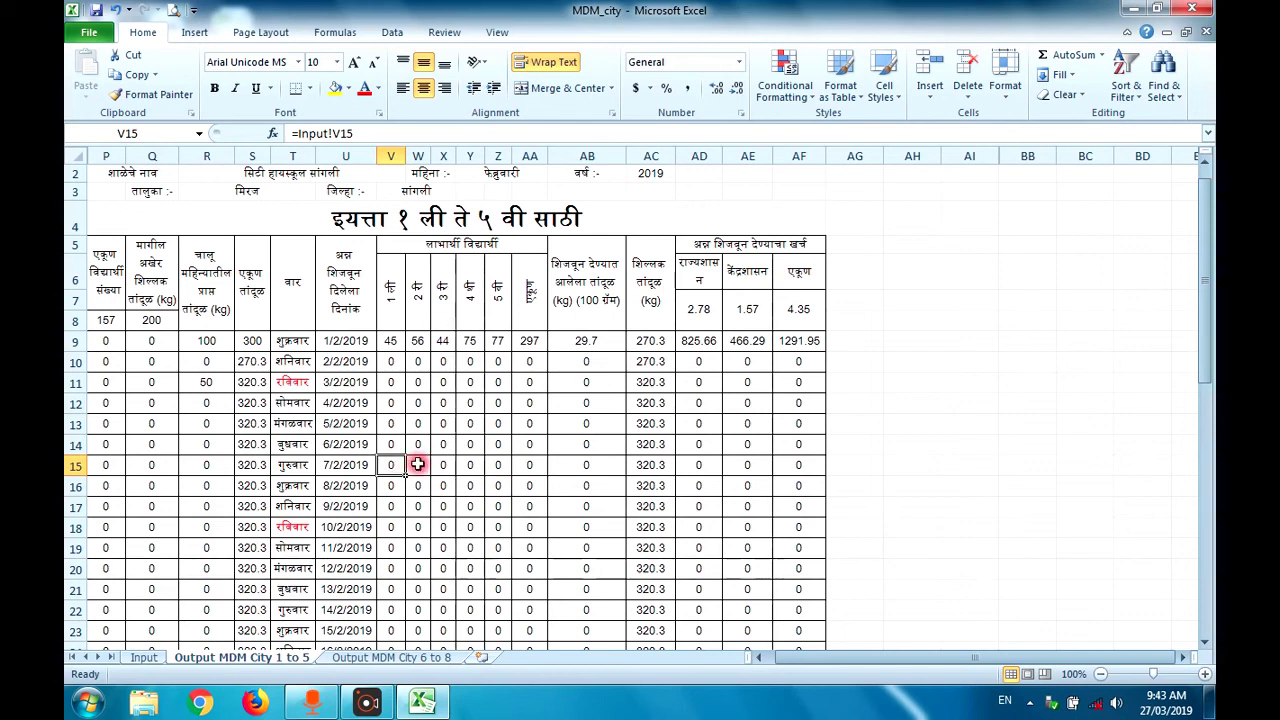
click(417, 464)
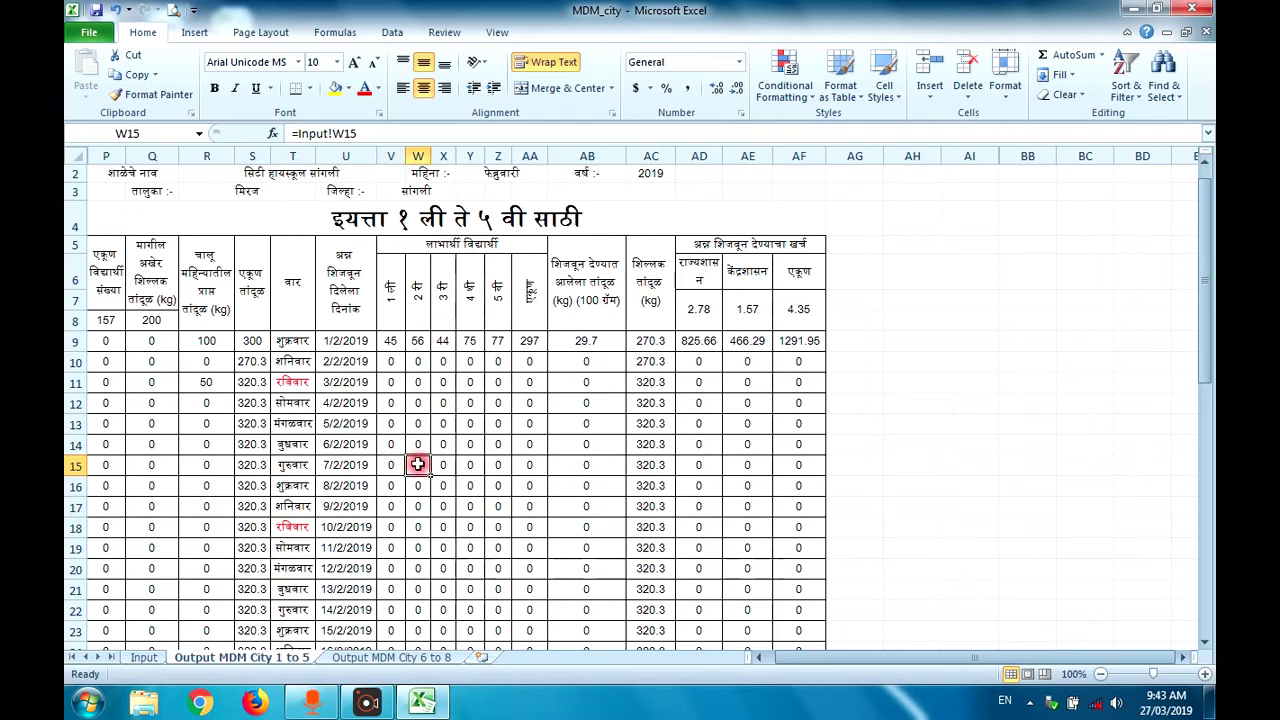